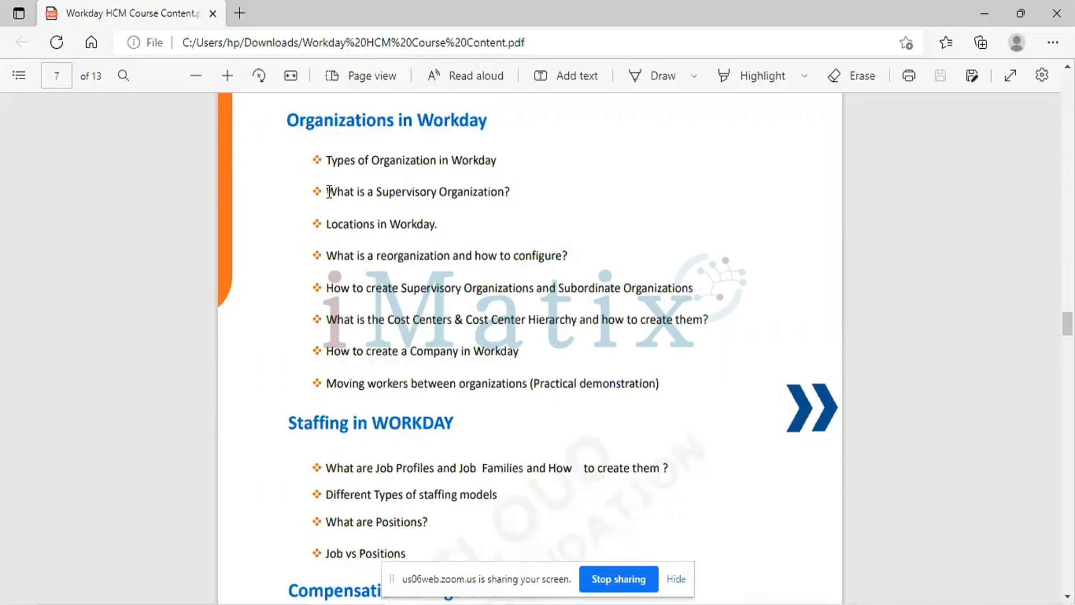
Switch from the course PDF to Workday and open the Create Supervisory Organization task
left_click_drag(329, 192, 516, 196)
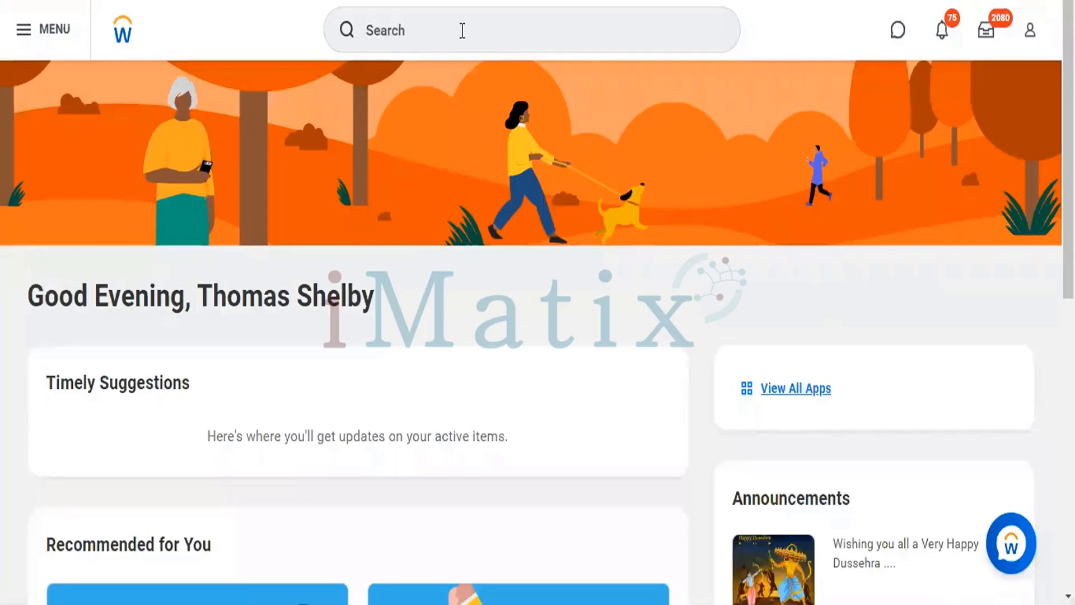
left_click(462, 29)
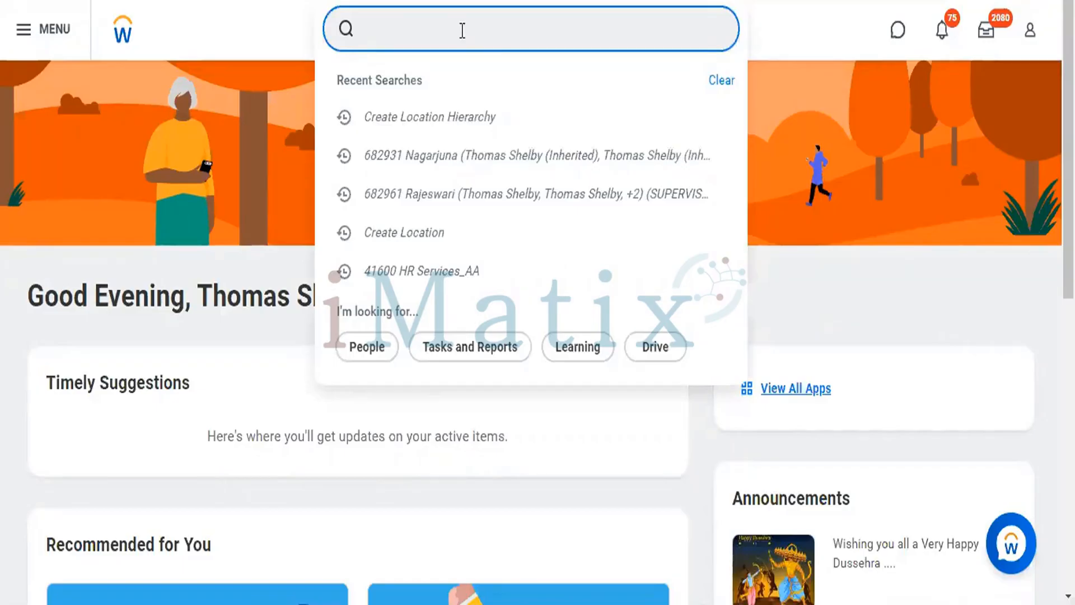
type("Create Sup")
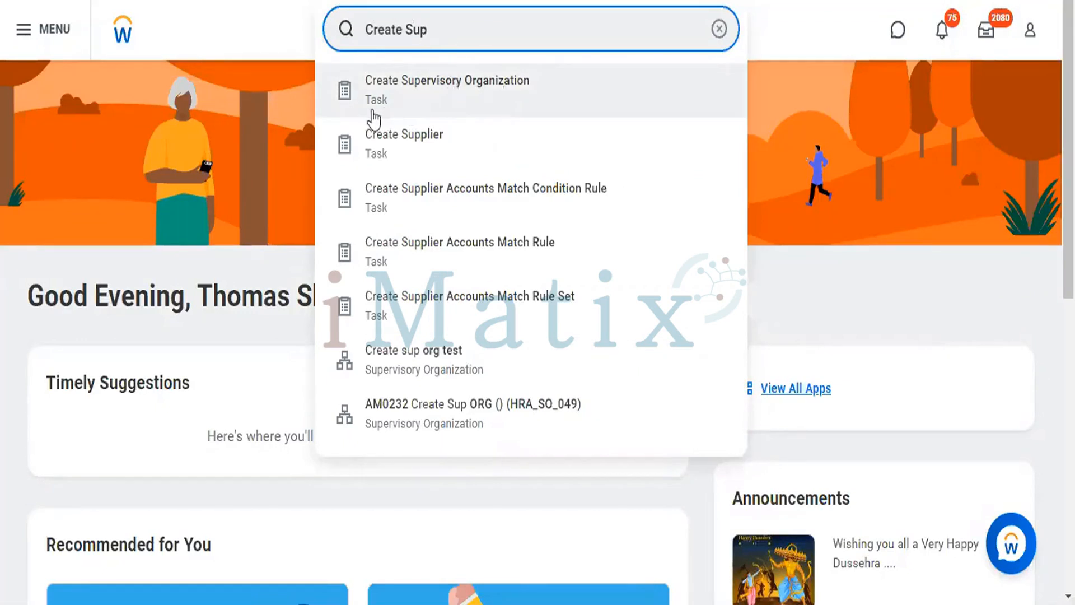
left_click(472, 82)
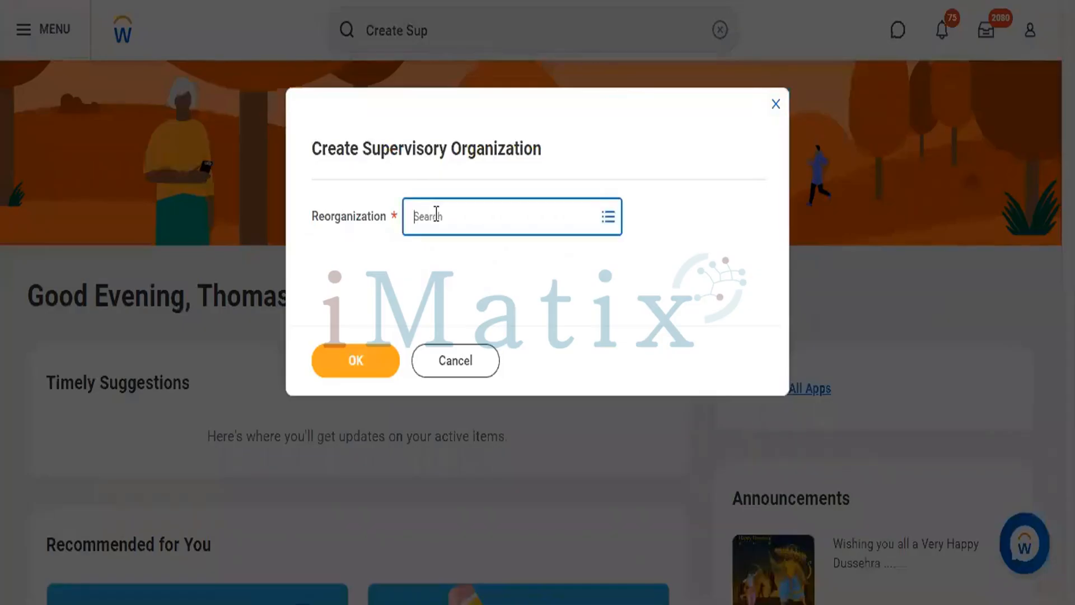
left_click(436, 215)
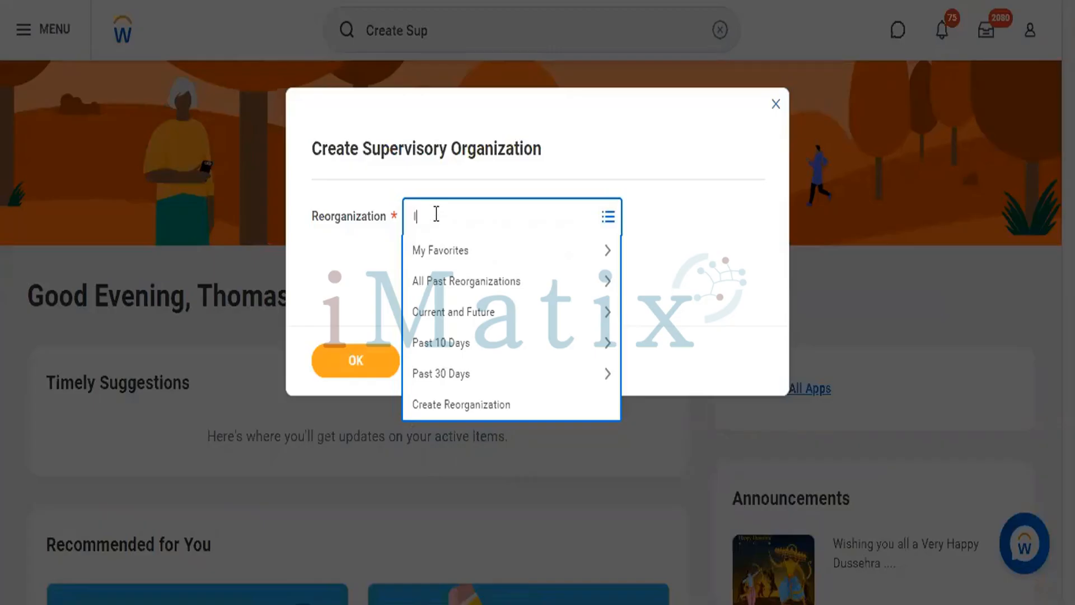
type("IM")
key("BackSpace")
key("BackSpace")
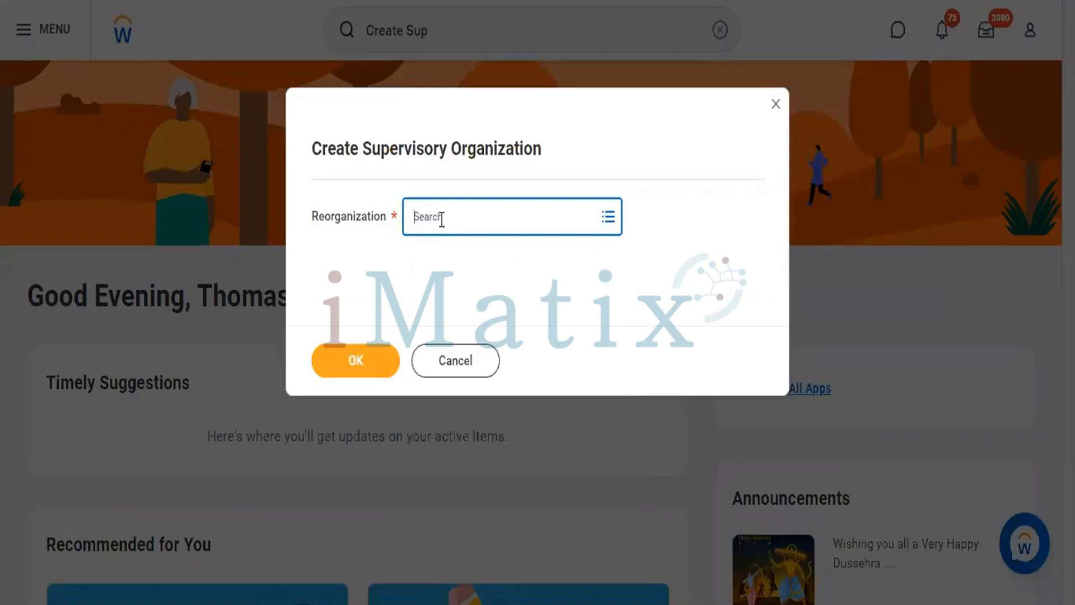
Start a new reorganization for the supervisory organization and name it CF Software Pvt Ltd
left_click(440, 218)
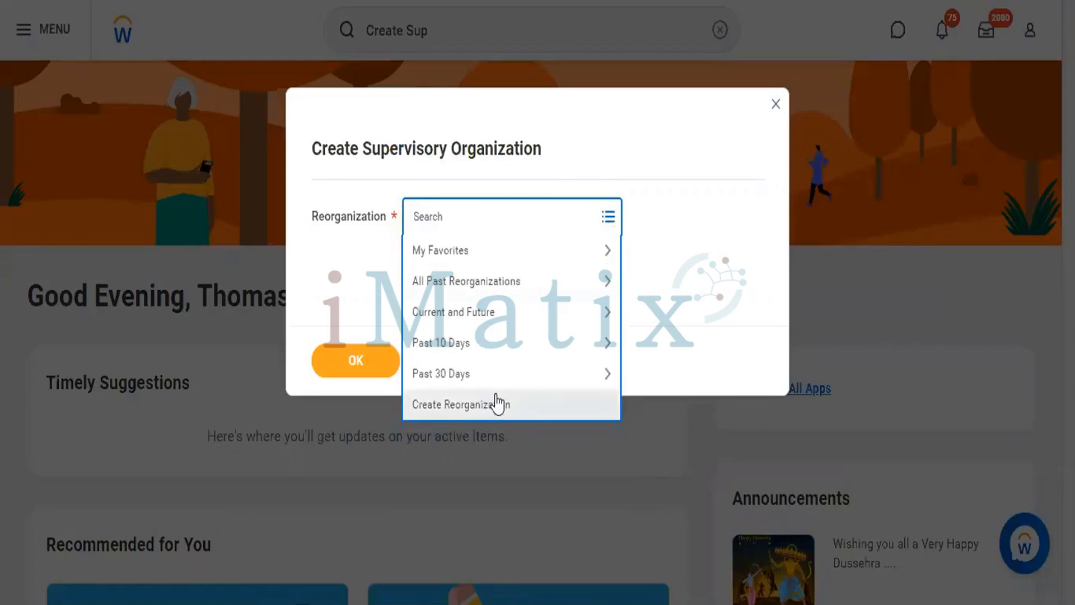
left_click(465, 414)
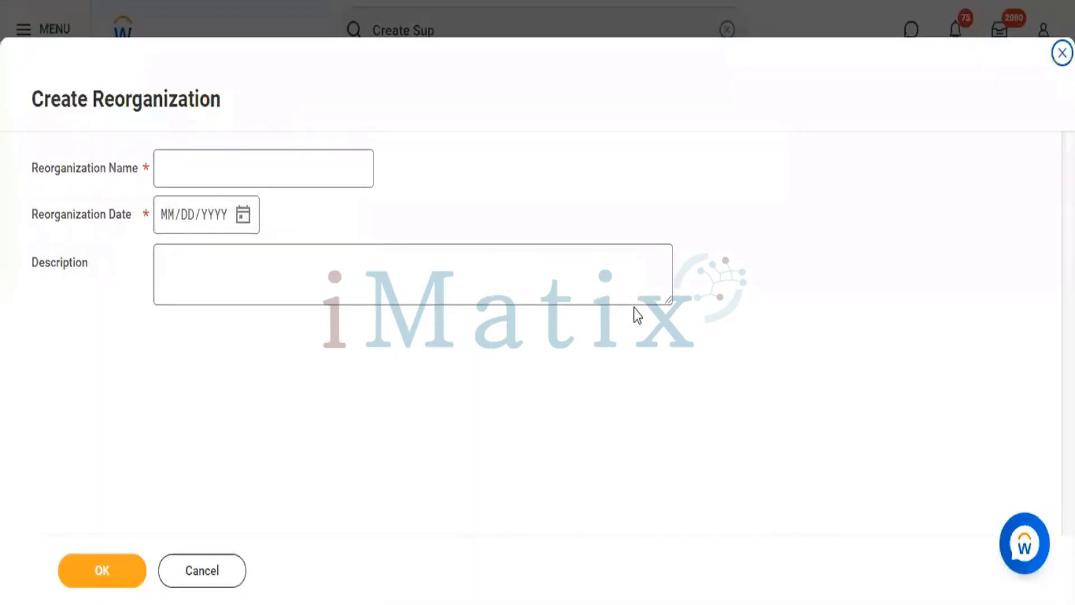
left_click(274, 170)
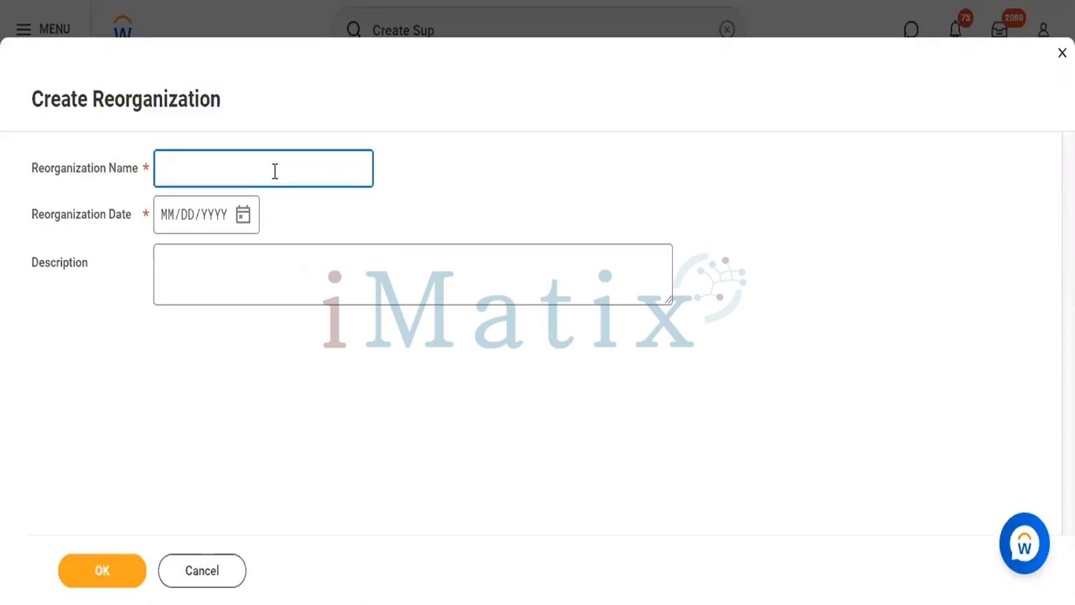
type("CF Pvt")
key("BackSpace")
key("BackSpace")
key("BackSpace")
key("BackSpace")
type("Software Pvt Ltd")
Set the reorganization date to 06/10/2022 with description "Software Company.", save it, and use it for the supervisory organization
left_click(169, 217)
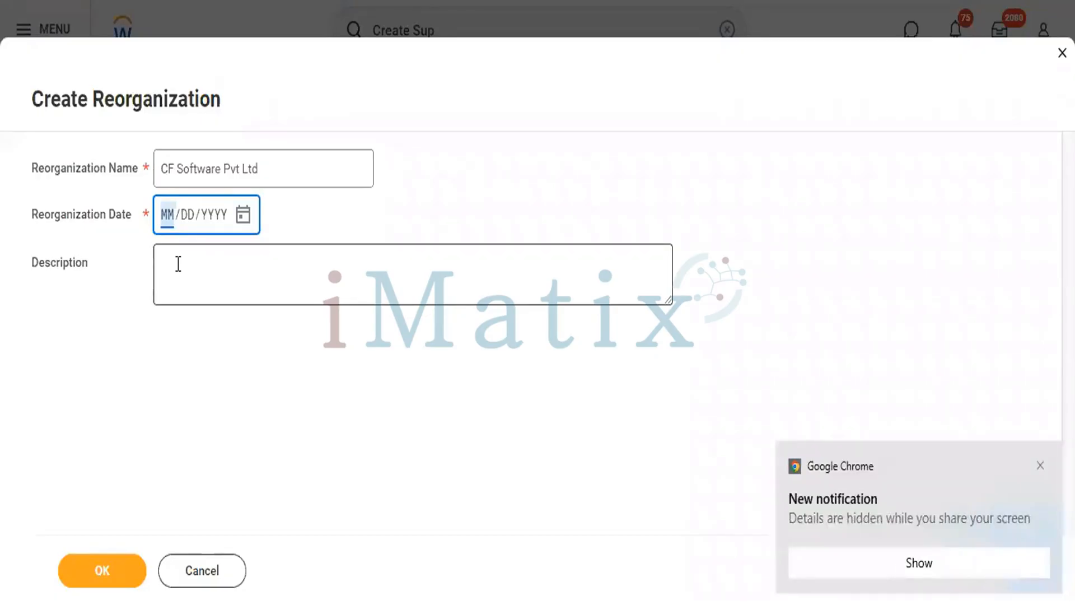
type("06/")
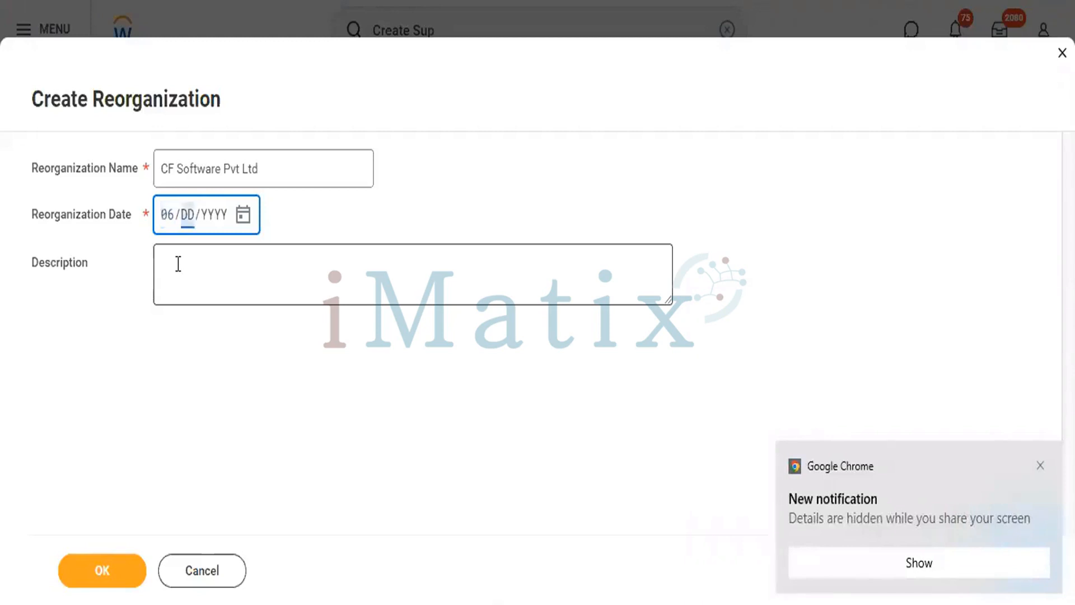
type("10/2022")
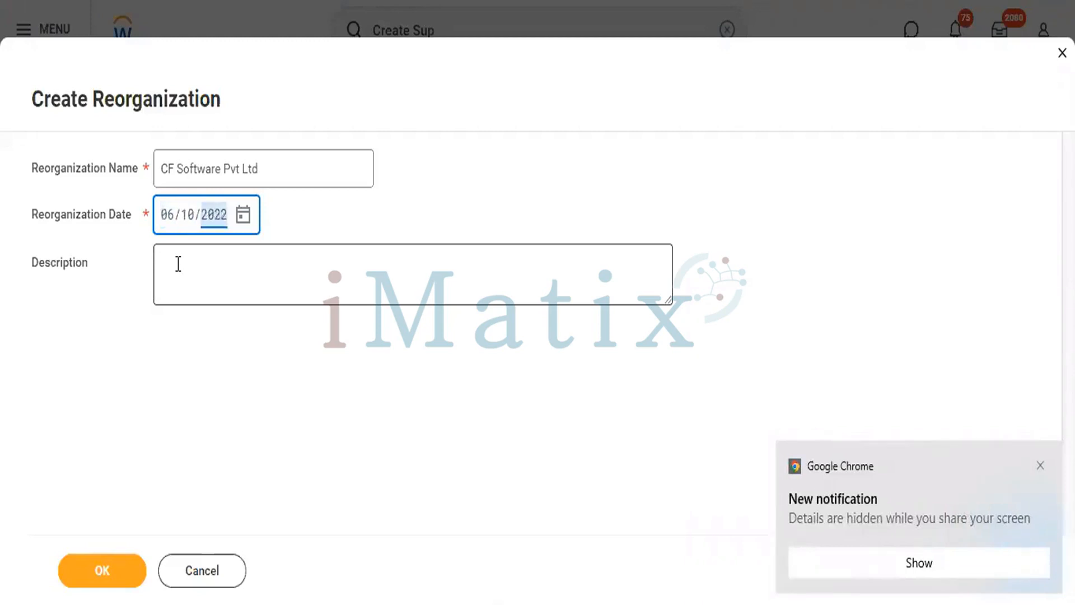
left_click(179, 264)
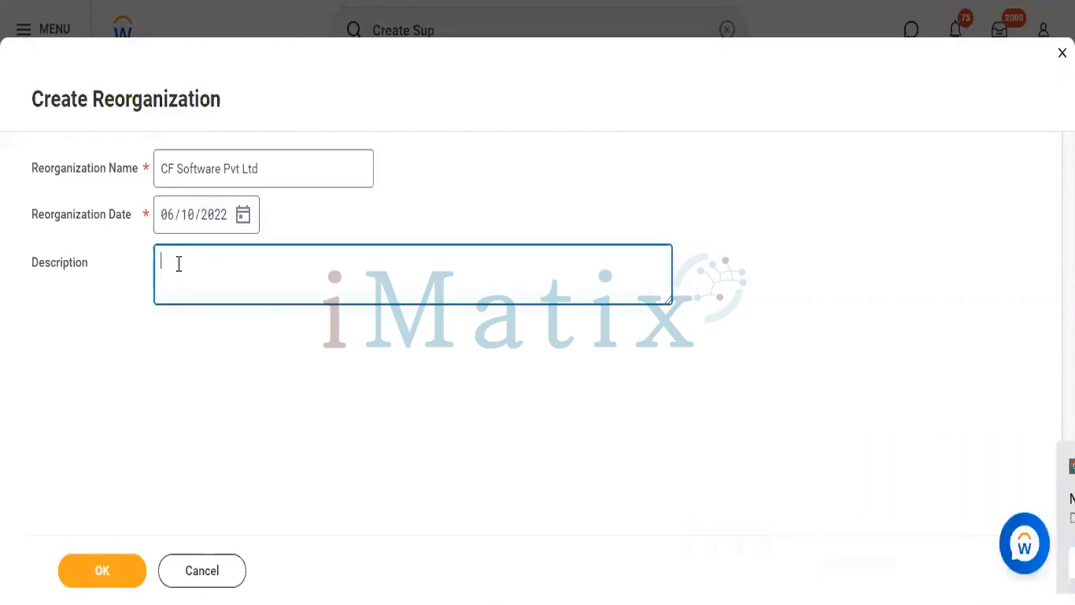
type("Sof")
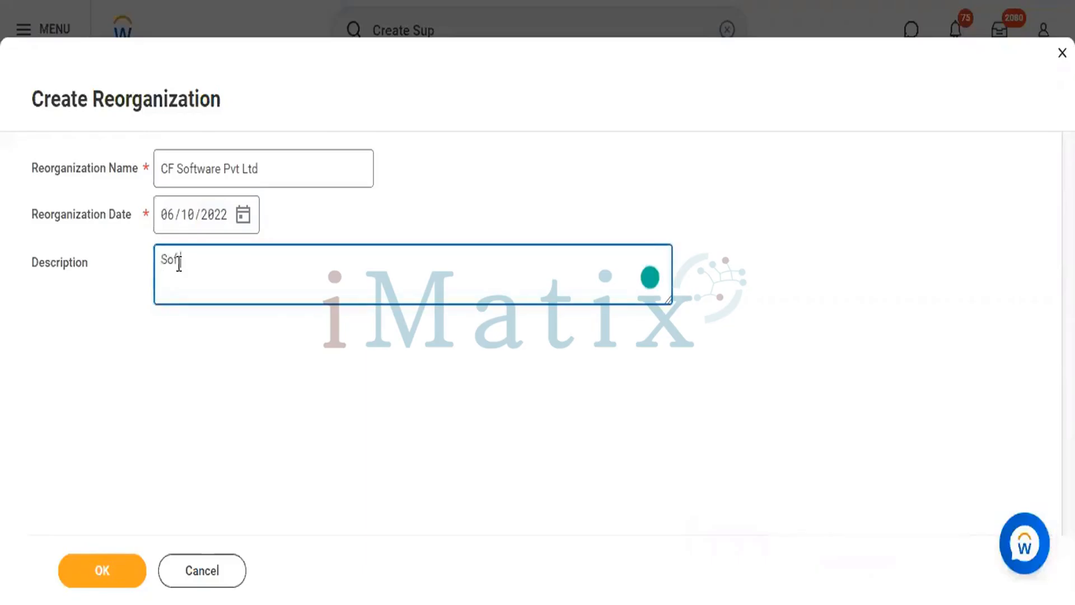
type("tware Company.")
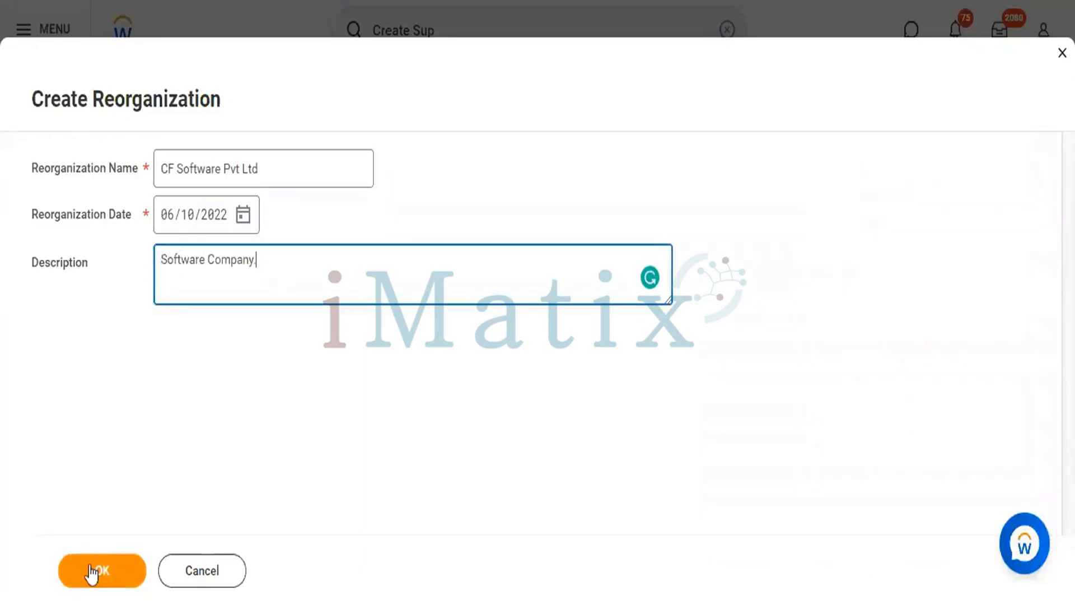
left_click(91, 572)
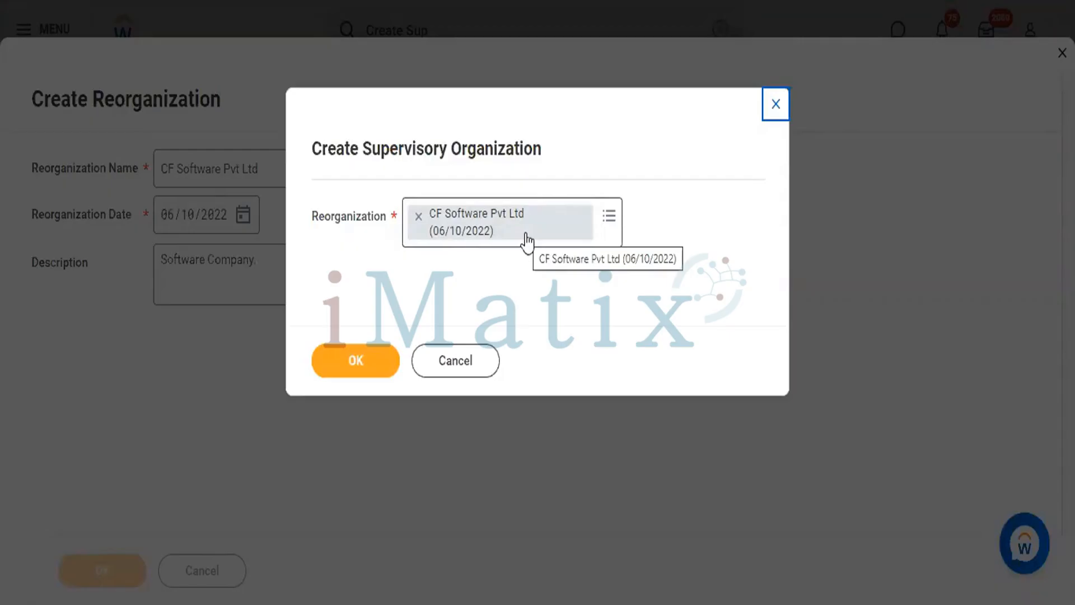
left_click(356, 360)
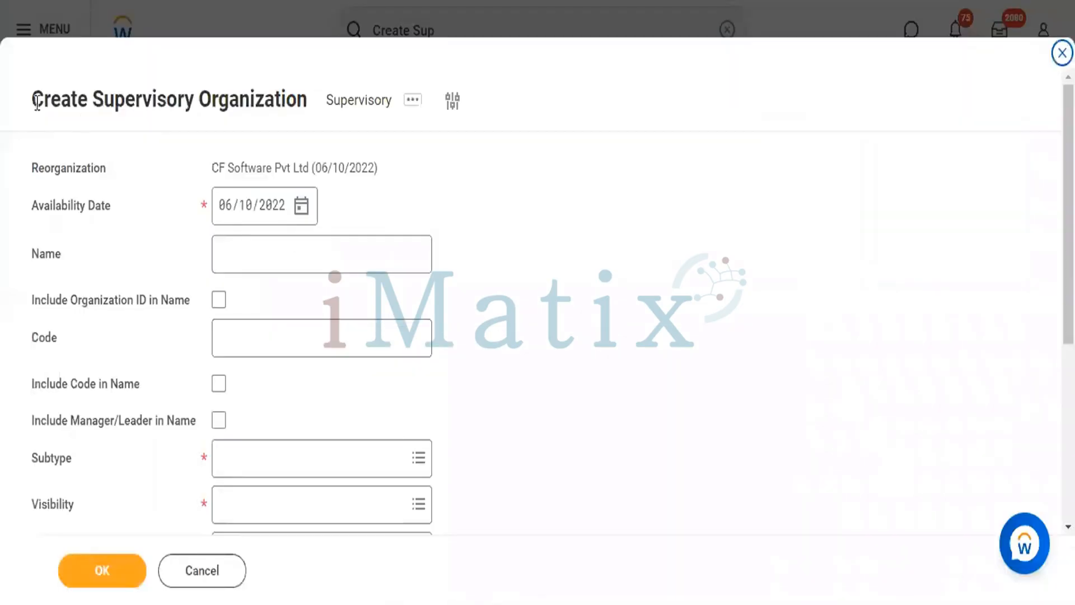
Enter the supervisory organization's name and include the organization ID, code and manager/leader in the name
triple_click(110, 106)
scroll(472, 261, "down", 2)
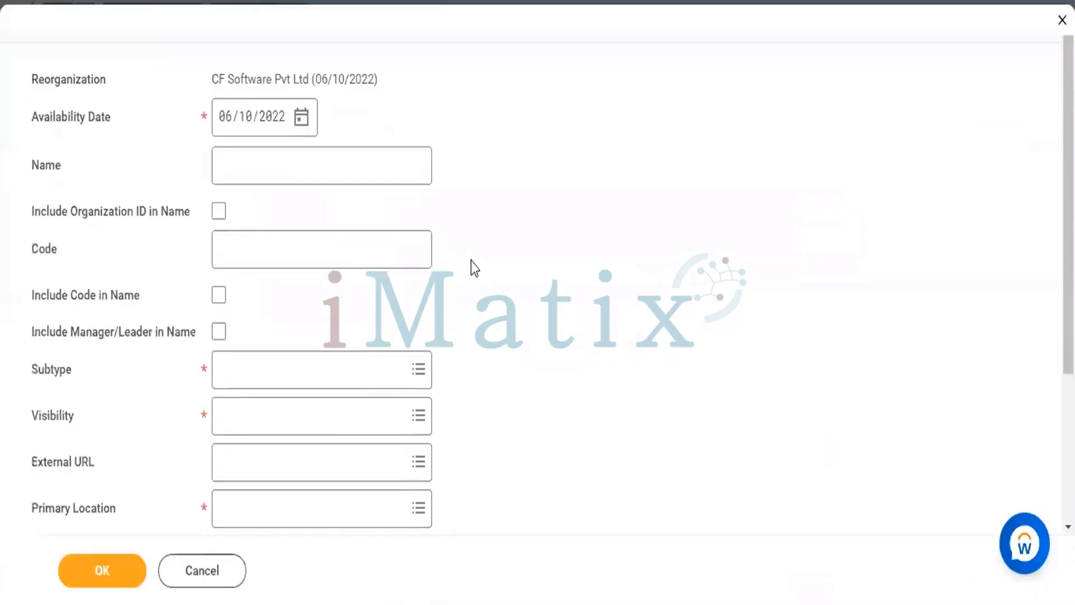
scroll(471, 261, "down", 5)
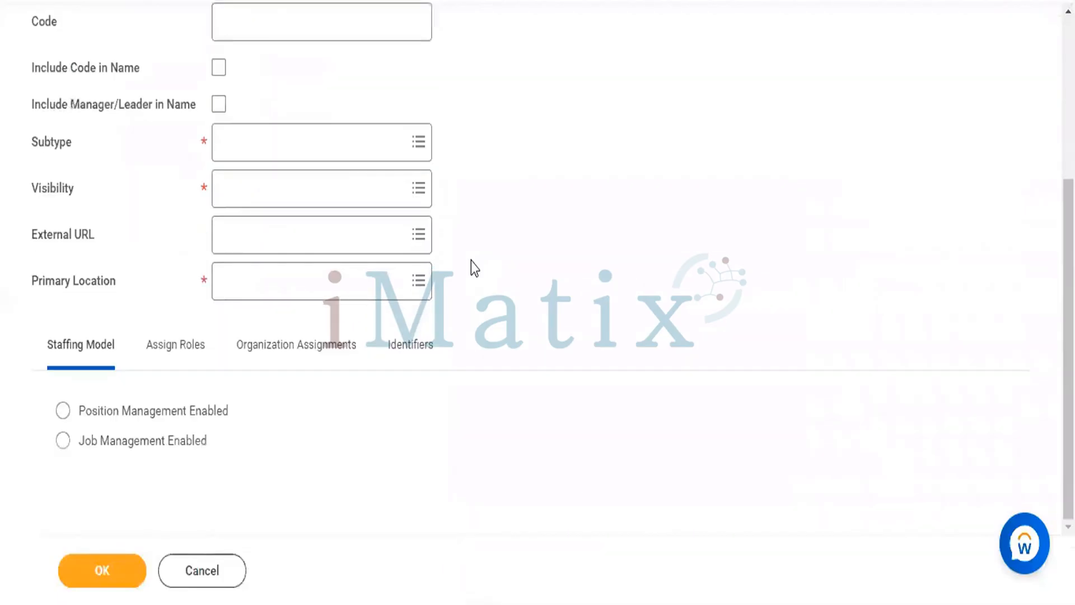
scroll(472, 261, "up", 5)
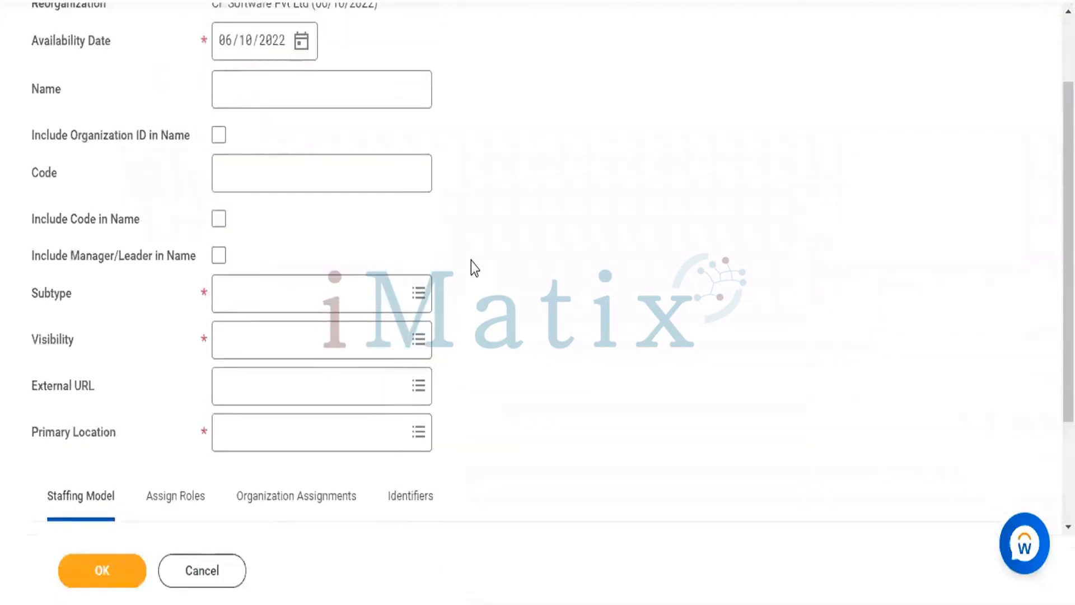
left_click(472, 261)
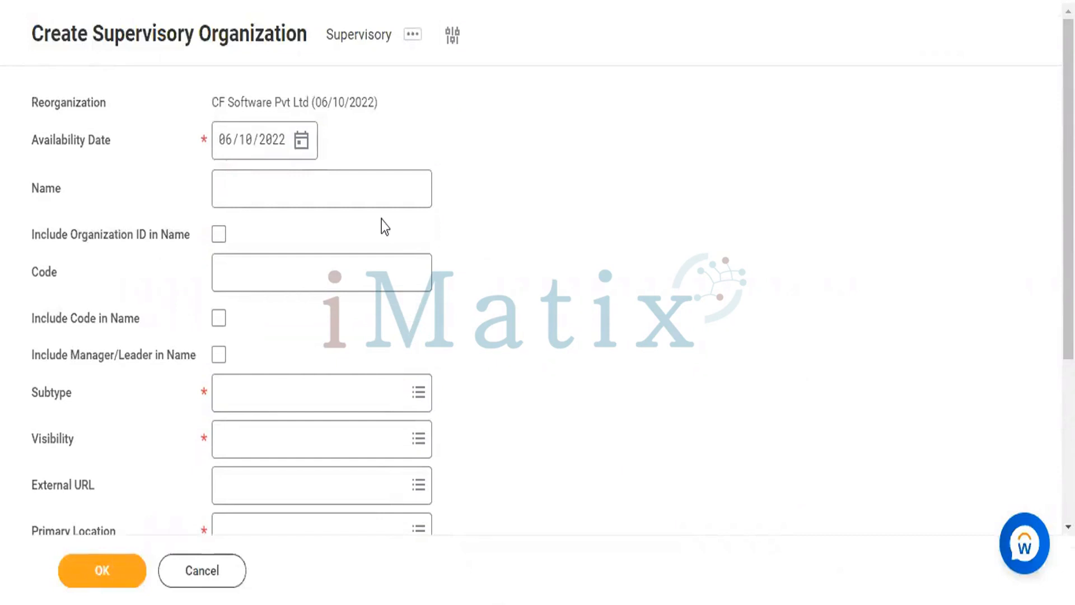
left_click(326, 186)
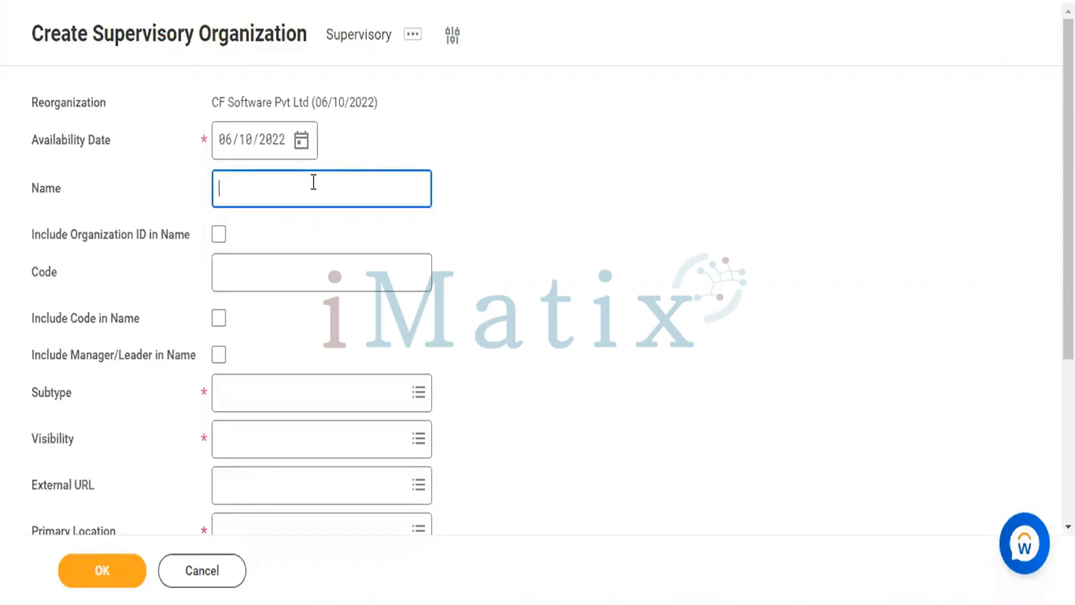
type("Suresh")
left_click(219, 235)
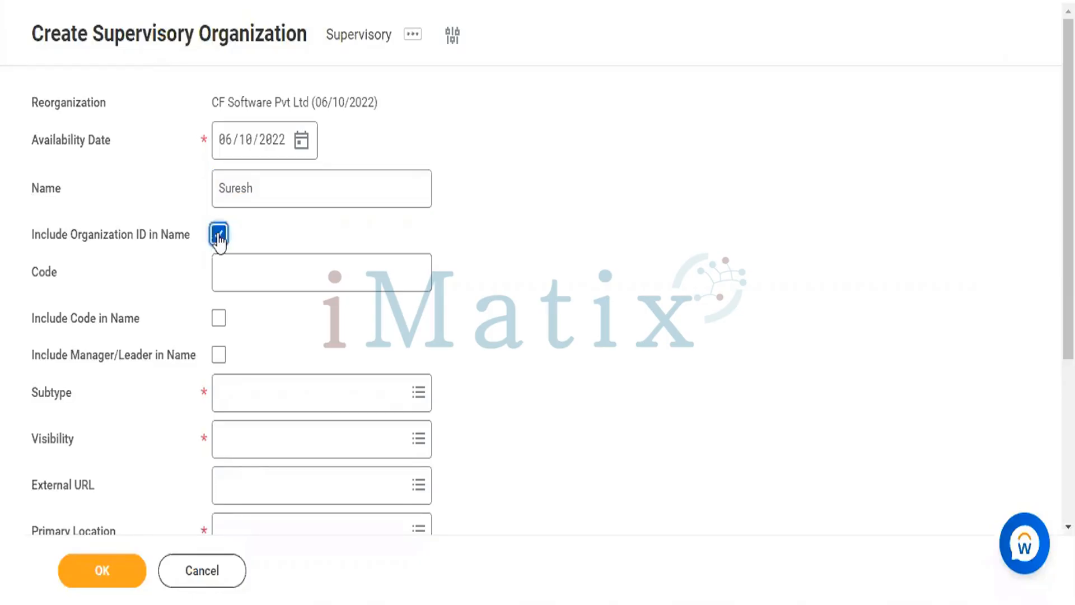
left_click(218, 318)
left_click(219, 354)
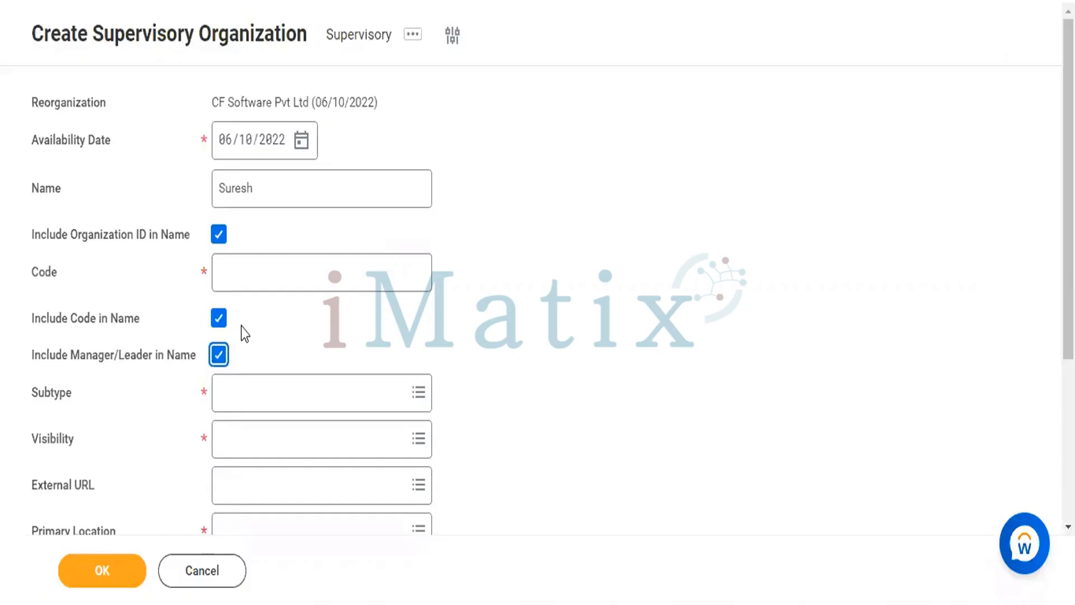
Set the supervisory organization's code to 558899
left_click(244, 265)
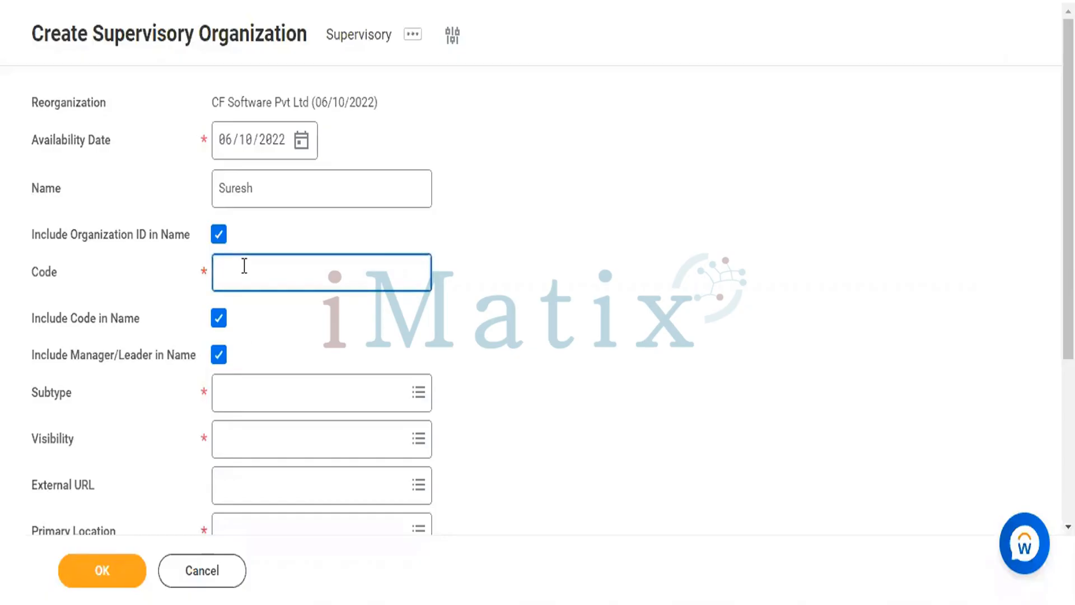
type("558899")
left_click(614, 350)
Set the organization's subtype to Company and its visibility to Everyone
scroll(614, 350, "down", 2)
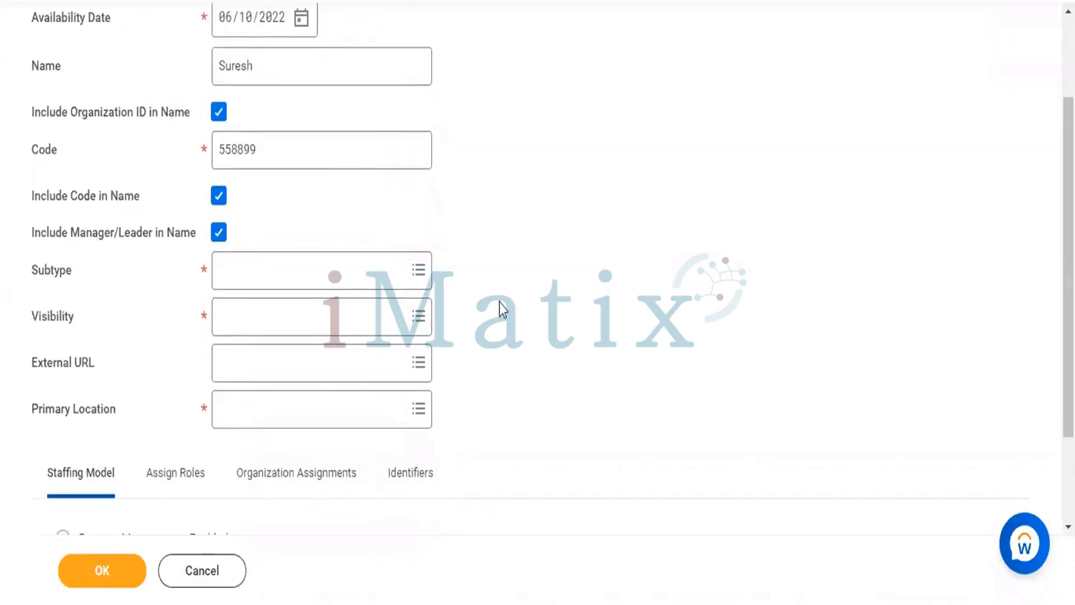
left_click(404, 280)
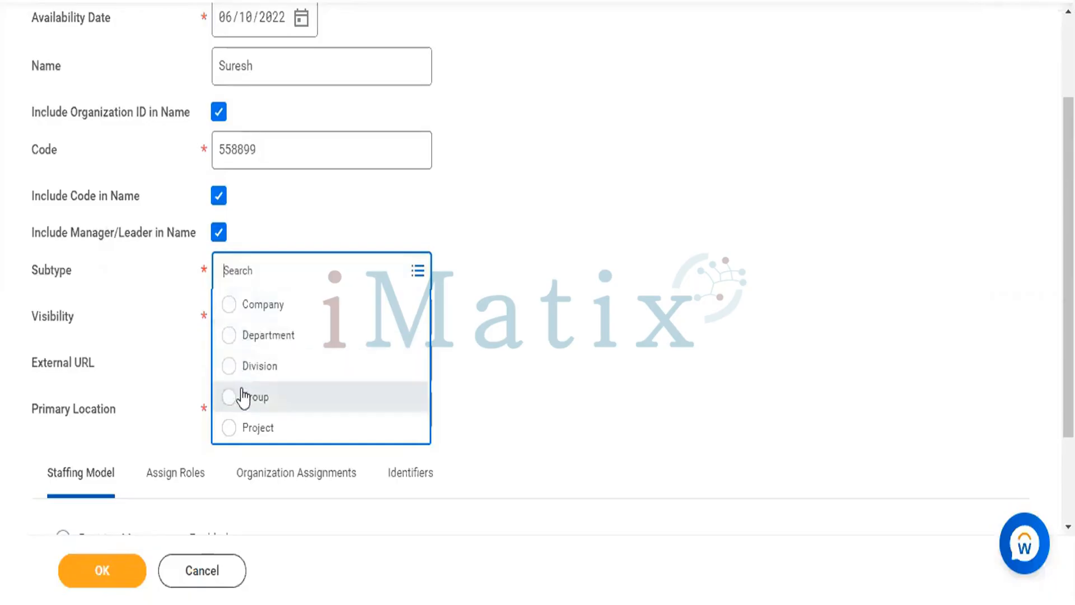
left_click(227, 313)
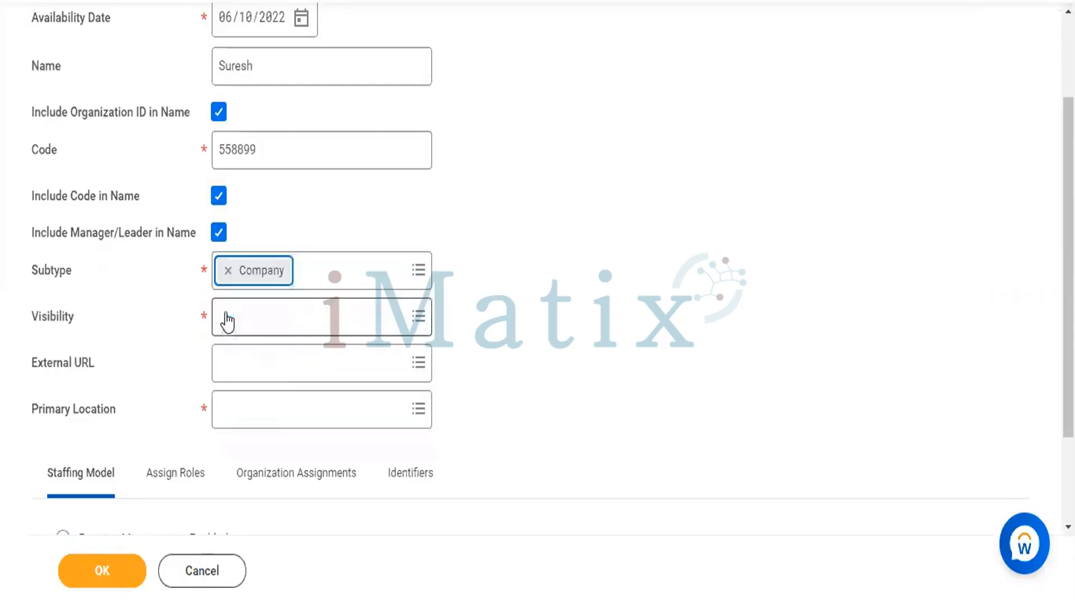
scroll(490, 331, "down", 2)
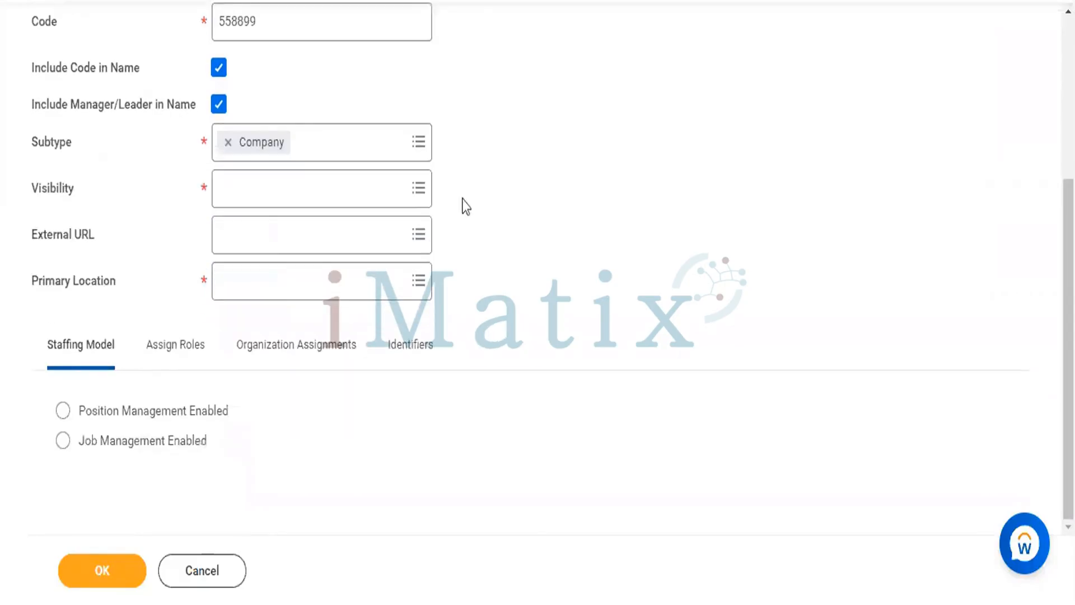
left_click(417, 189)
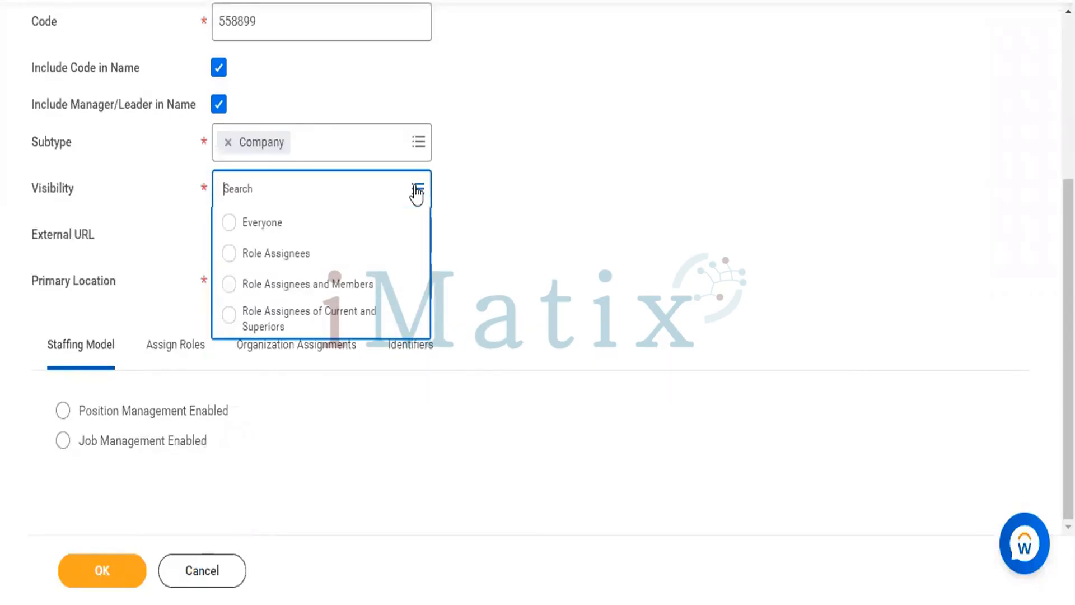
left_click(229, 224)
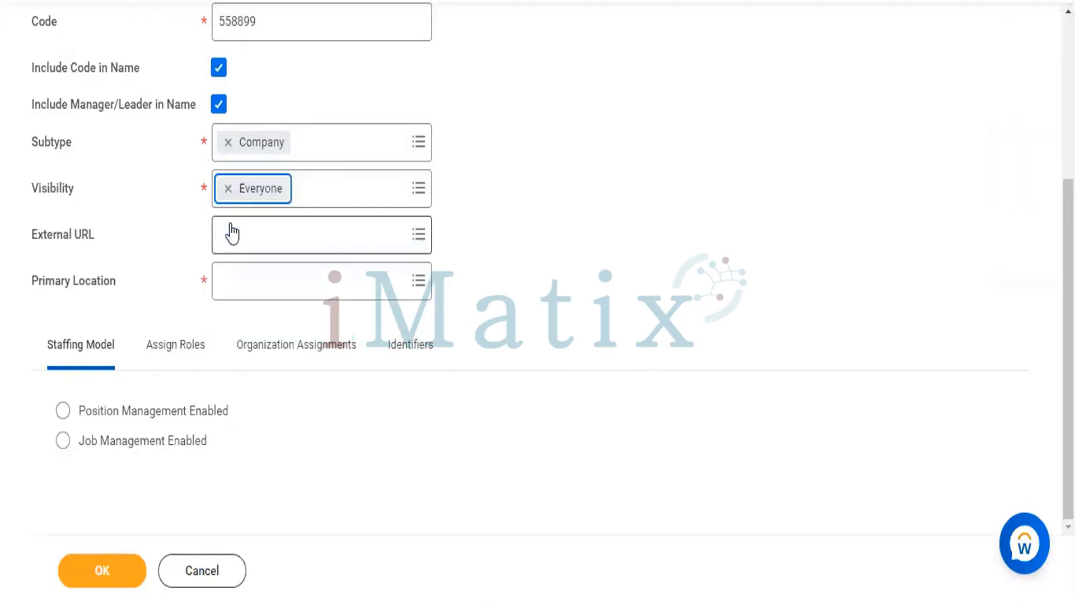
left_click(365, 242)
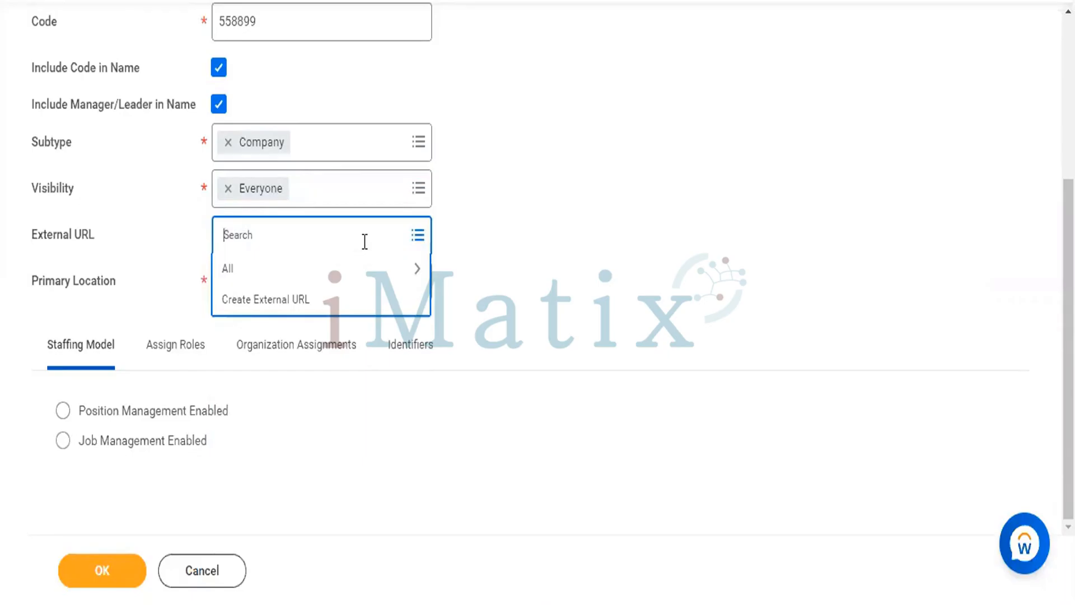
type("www.cloudFoundationSoftware.com")
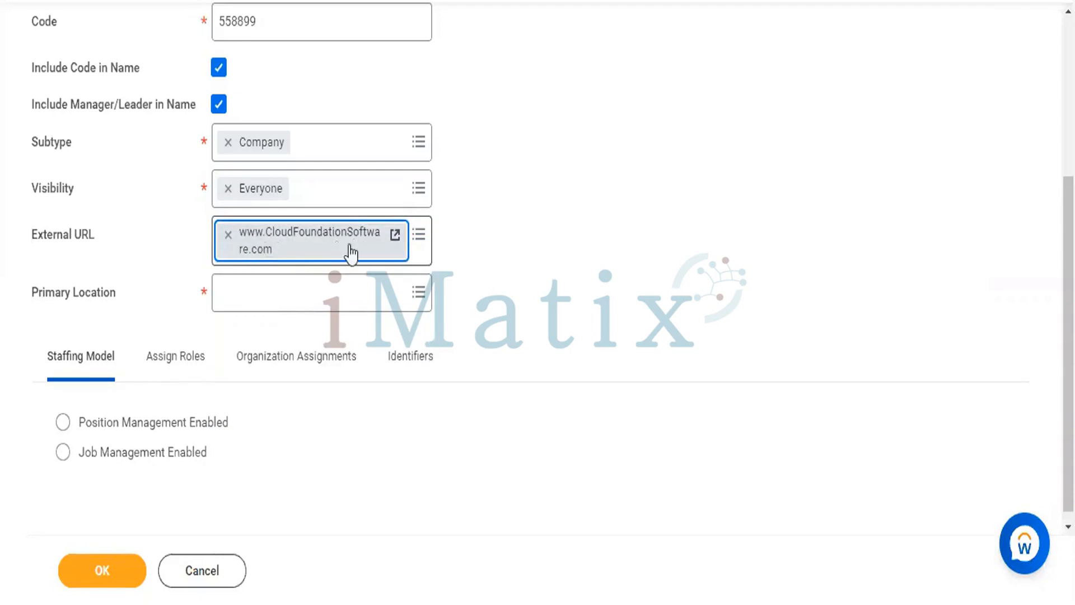
left_click(536, 253)
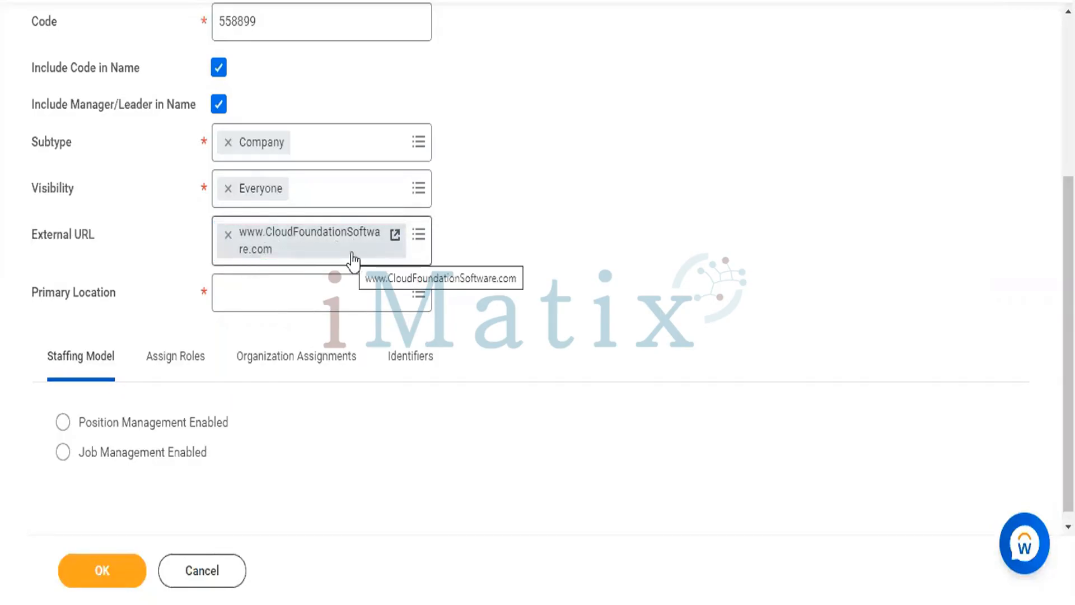
Set the organization's primary location to Hyderabad and choose Position Management Enabled as its staffing model
left_click(364, 294)
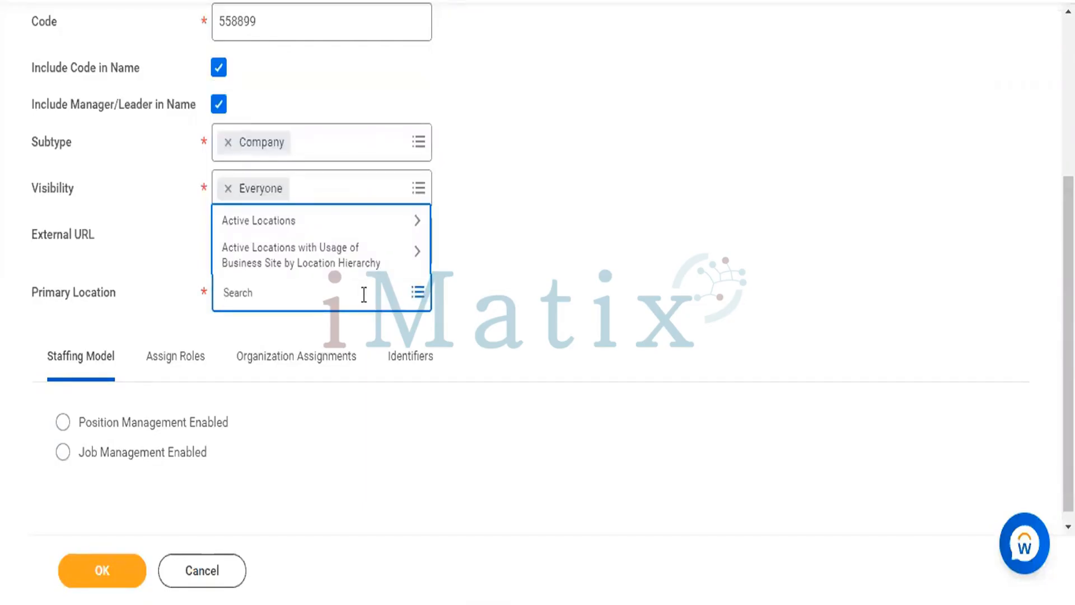
type("HYD")
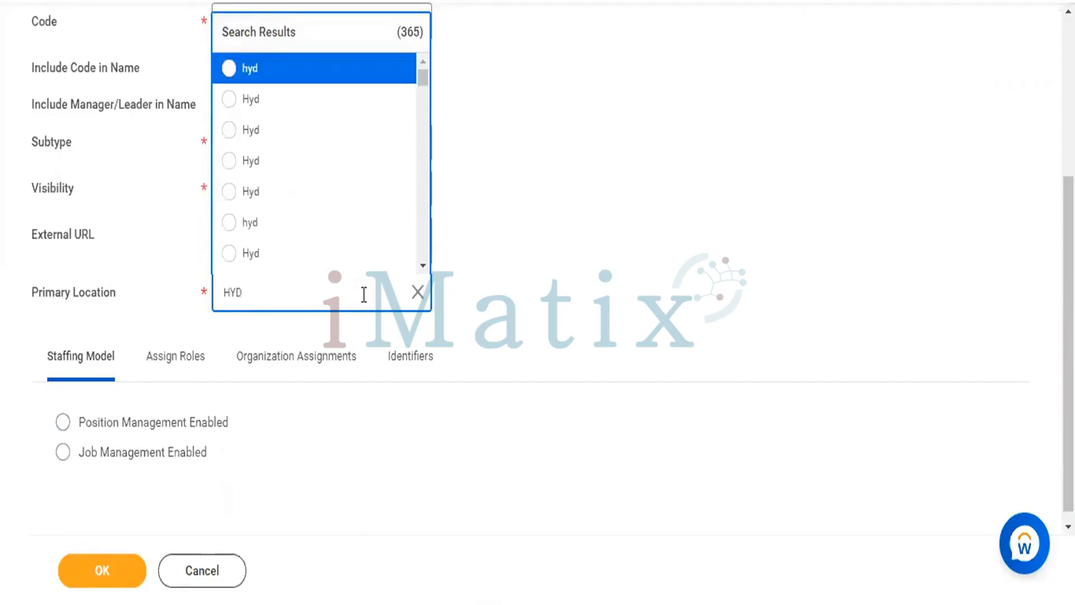
scroll(293, 186, "down", 5)
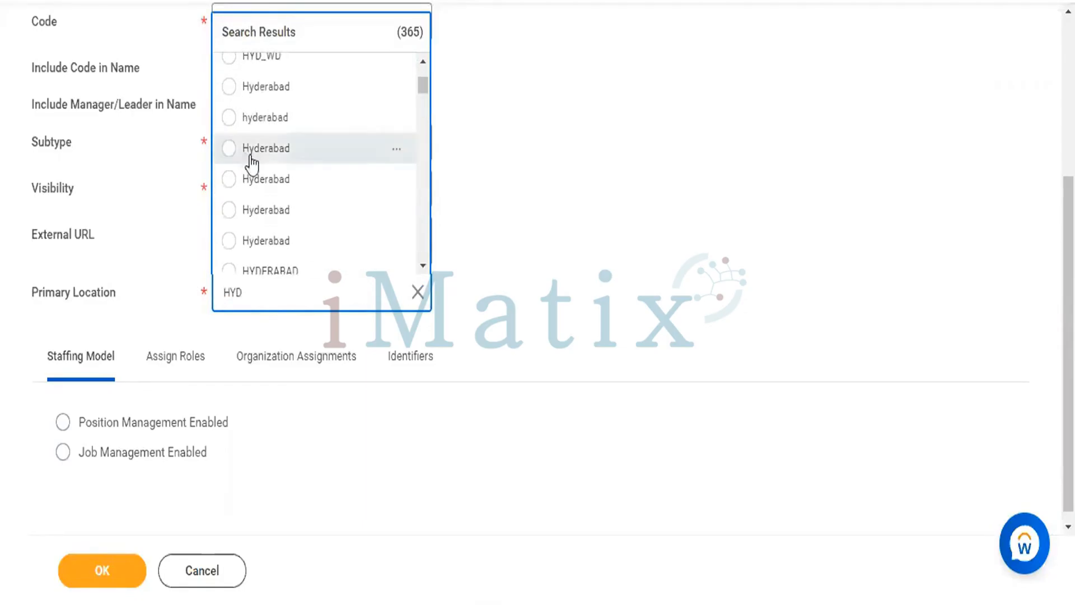
left_click(229, 150)
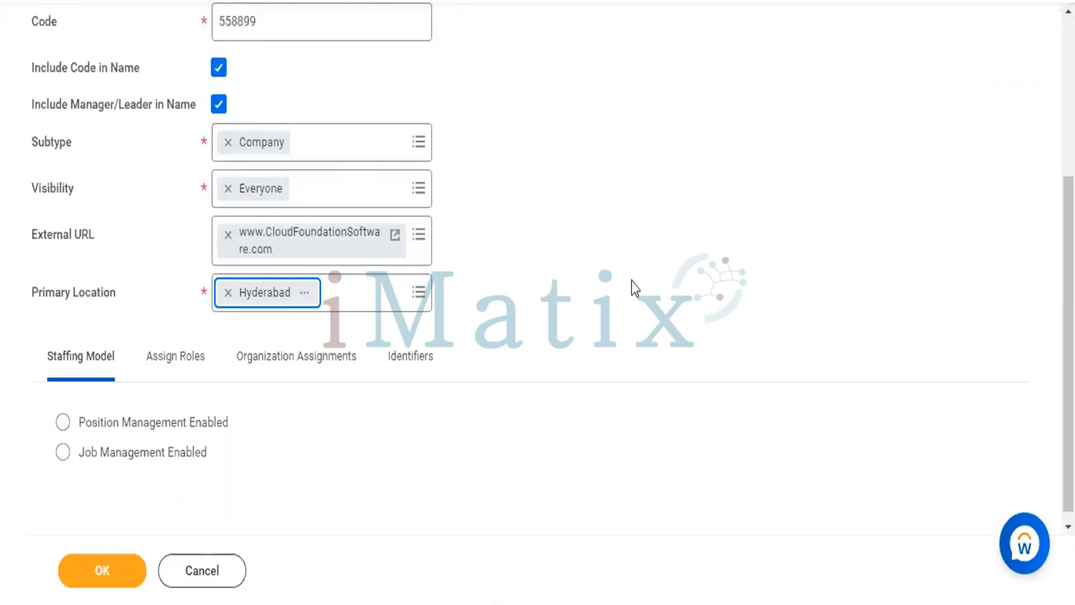
scroll(590, 349, "down", 1)
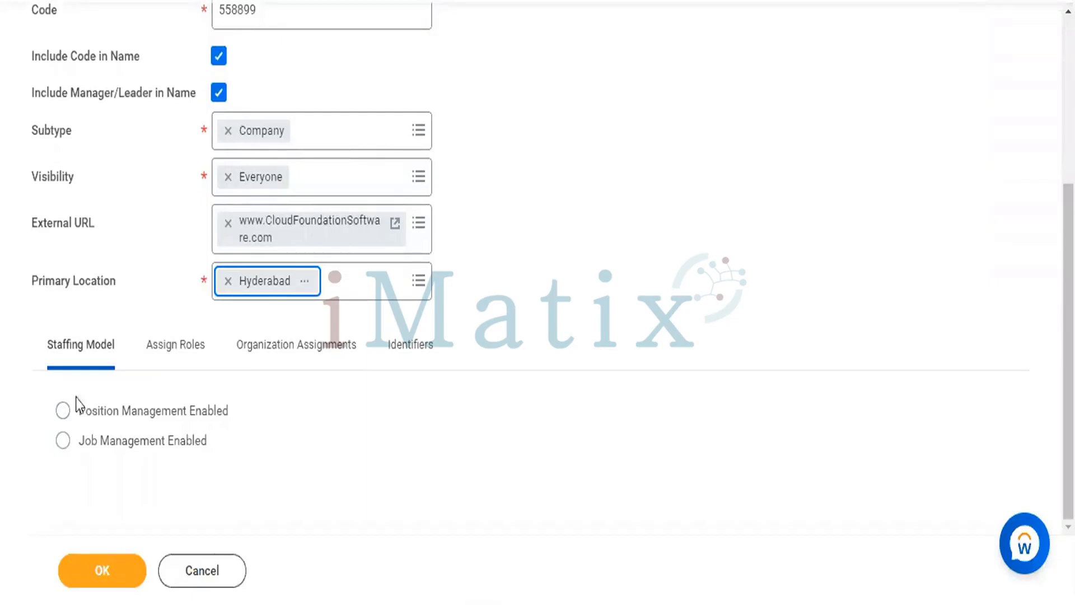
left_click(62, 413)
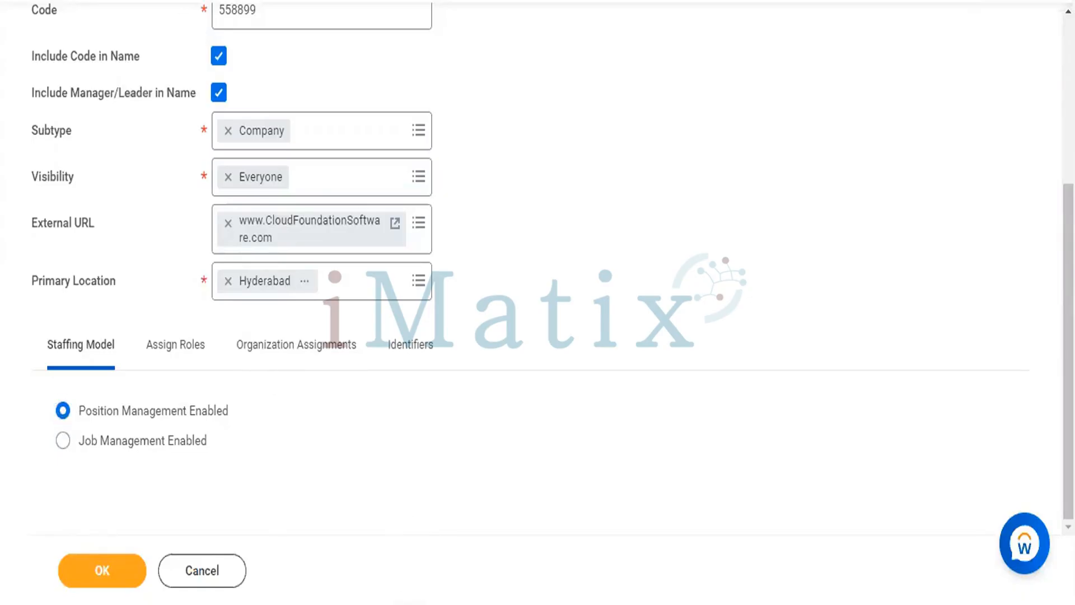
Switch to the course outline document and highlight the topics under Staffing in WORKDAY
left_click(411, 602)
scroll(468, 461, "down", 2)
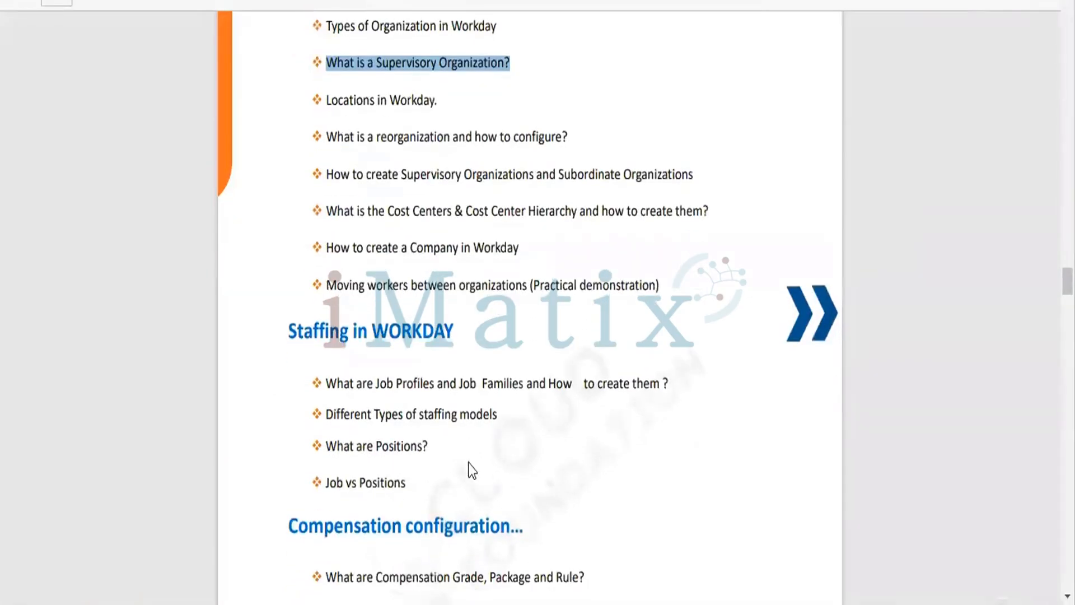
left_click_drag(289, 331, 428, 451)
left_click_drag(456, 486, 414, 504)
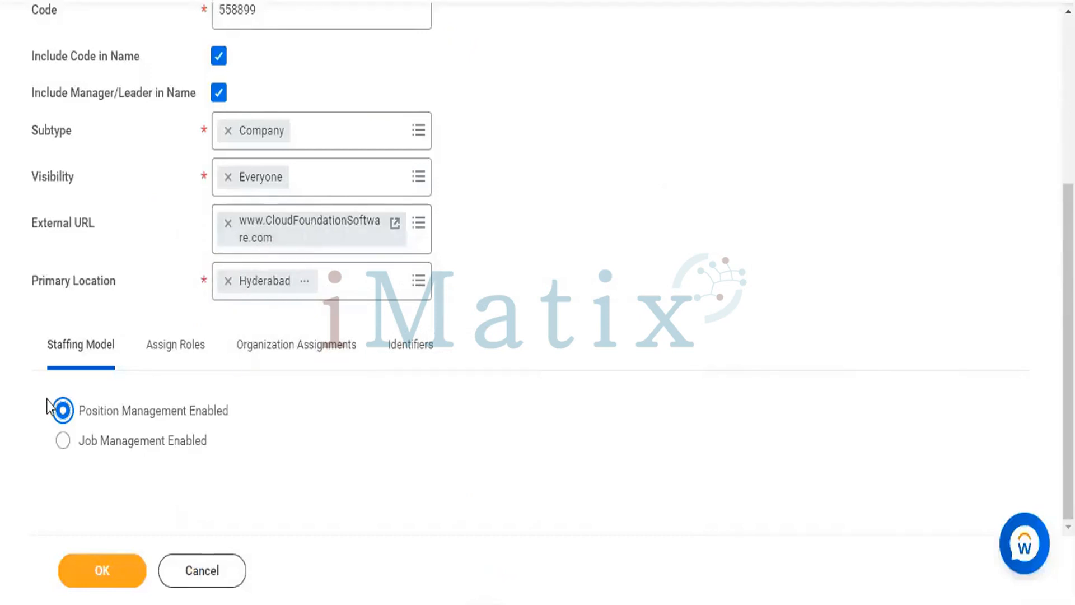
Return to the Create Supervisory Organization form and examine its role assignments and filled-in details
left_click(156, 358)
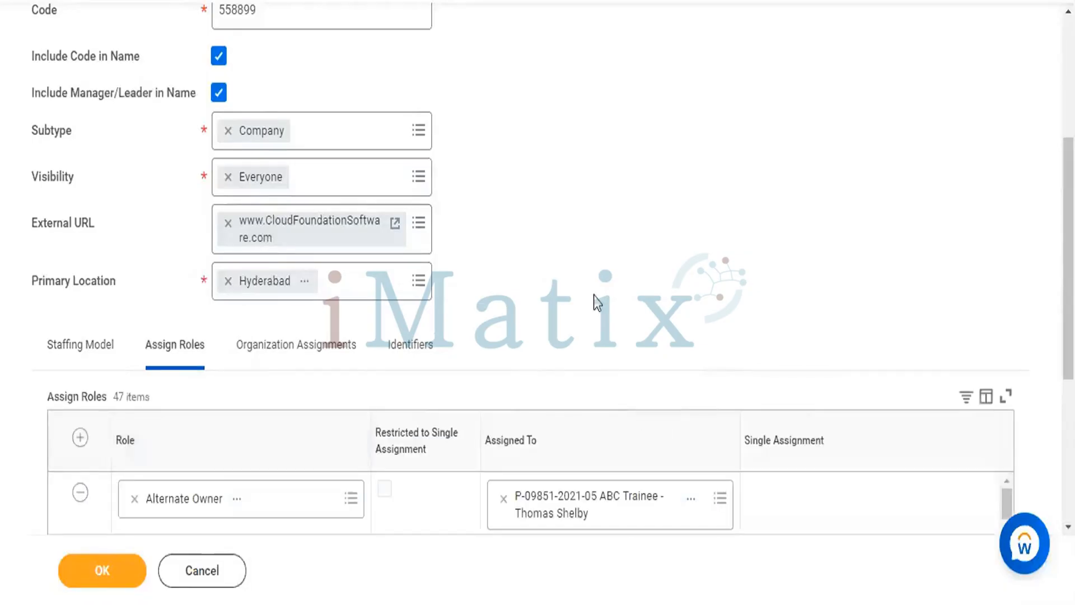
scroll(532, 246, "down", 2)
scroll(538, 246, "down", 2)
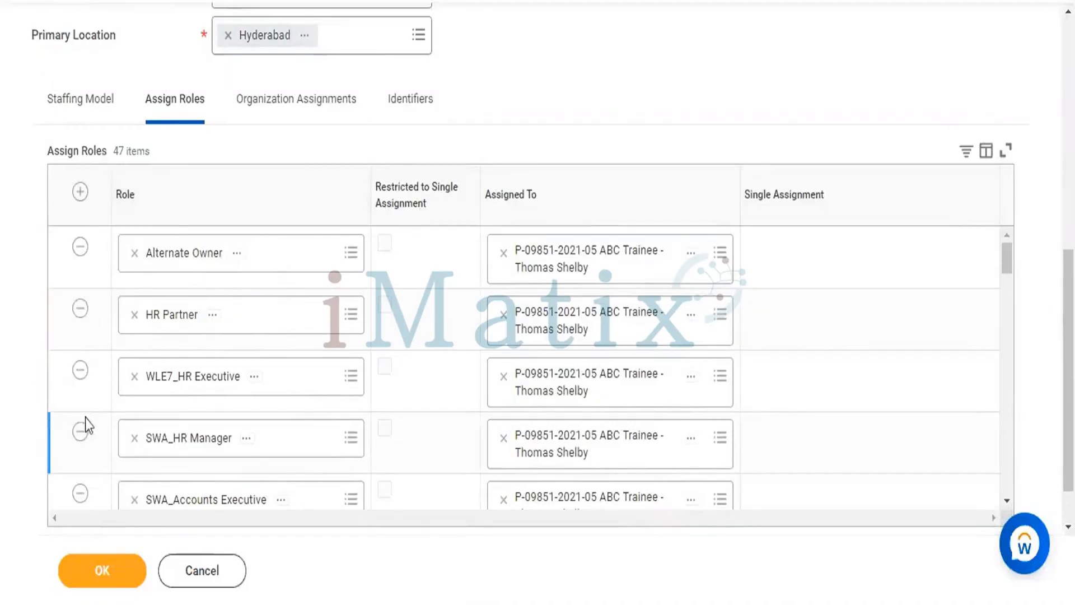
scroll(86, 422, "down", 15)
scroll(86, 418, "down", 15)
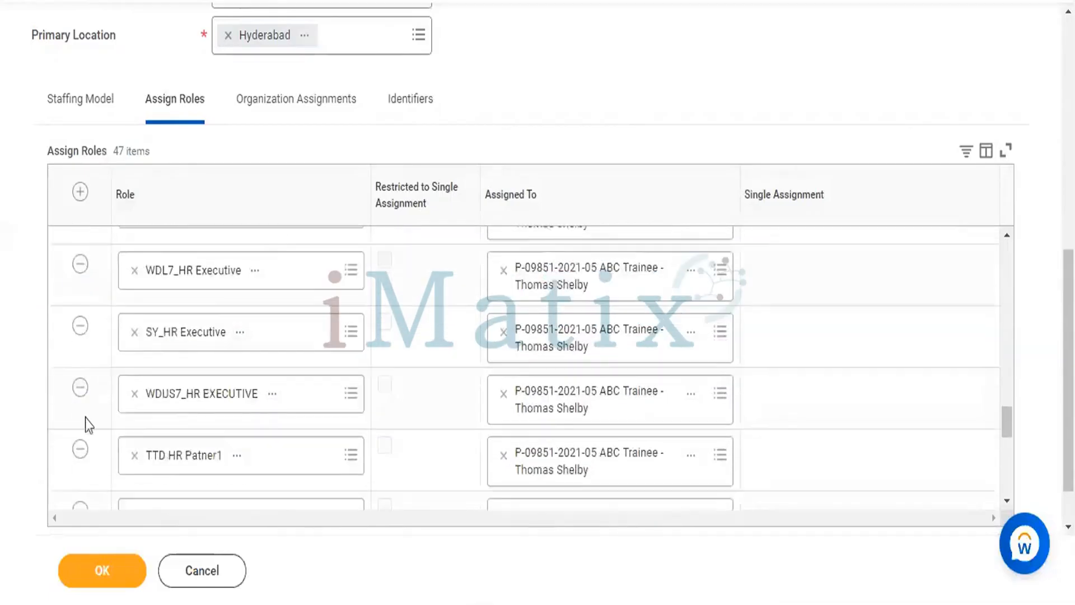
scroll(86, 418, "up", 10)
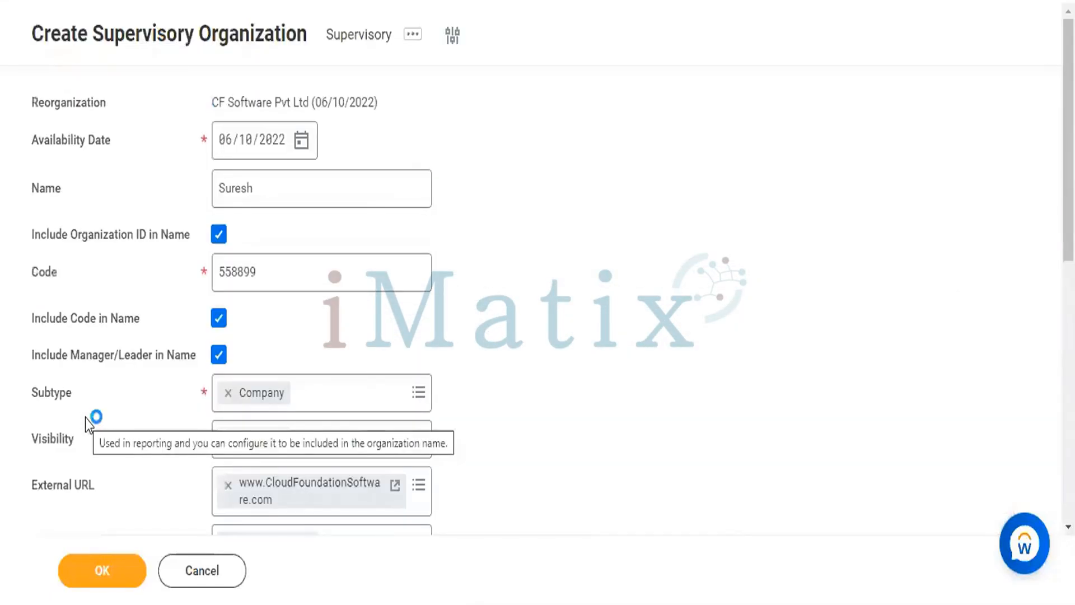
scroll(304, 336, "down", 5)
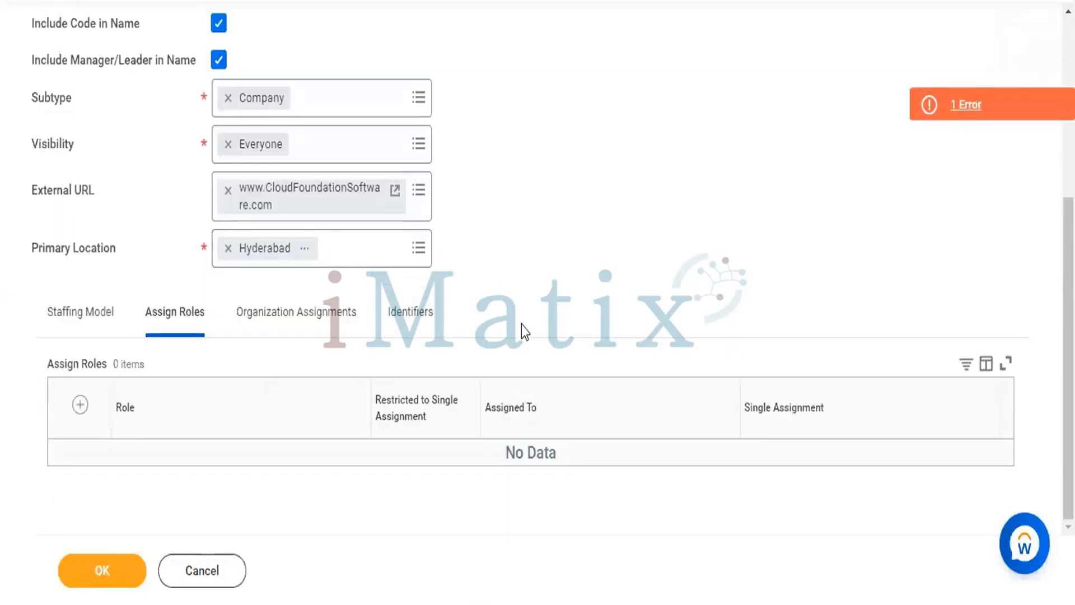
scroll(522, 324, "up", 5)
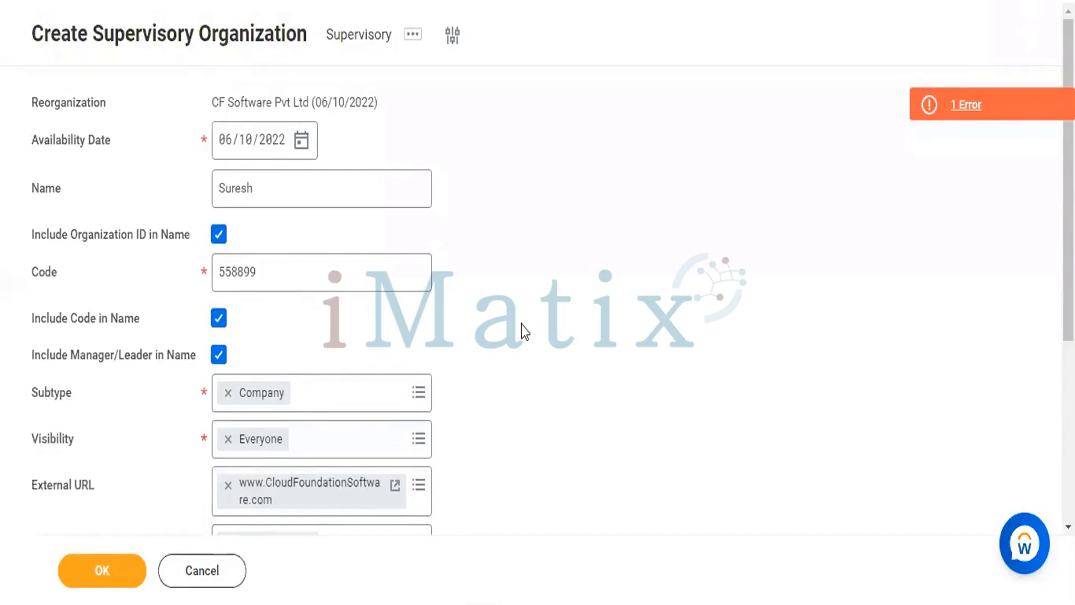
scroll(522, 325, "down", 5)
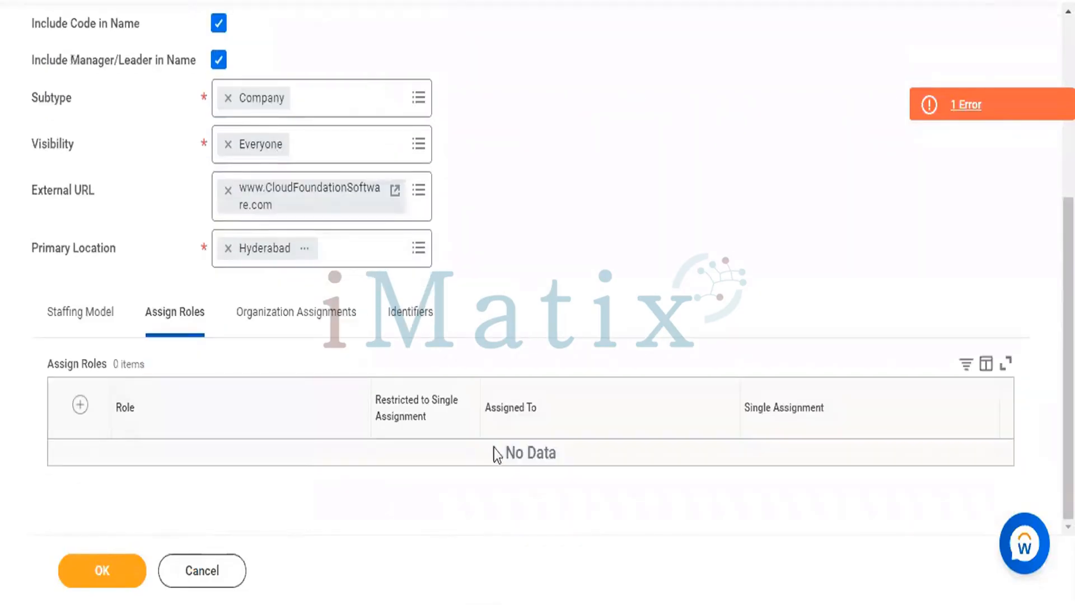
triple_click(517, 453)
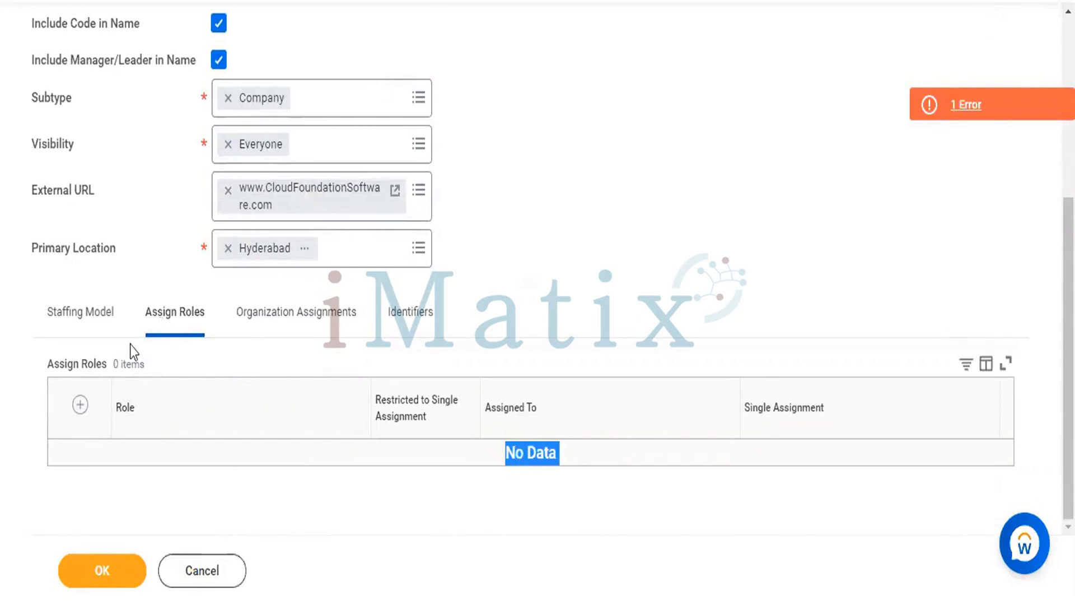
Add four blank rows to the organization's role assignments
left_click(80, 404)
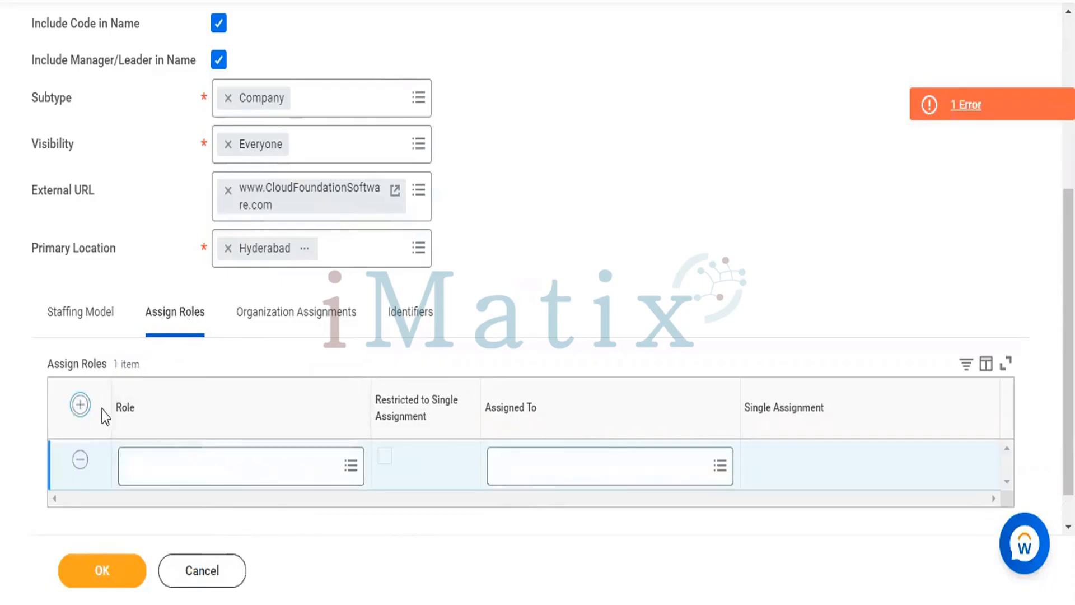
left_click(80, 404)
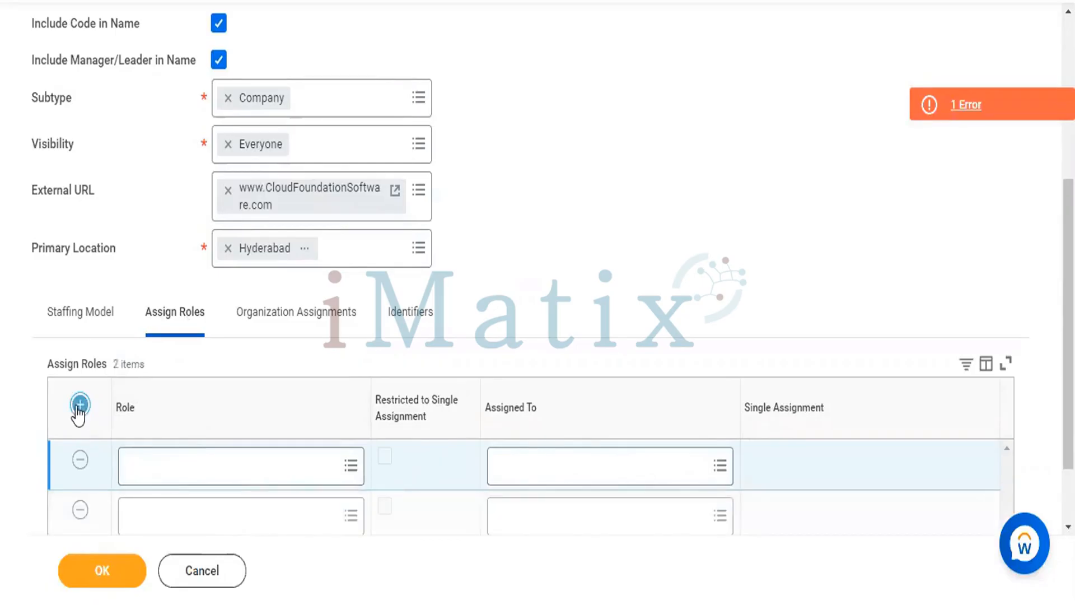
left_click(80, 405)
scroll(353, 375, "down", 3)
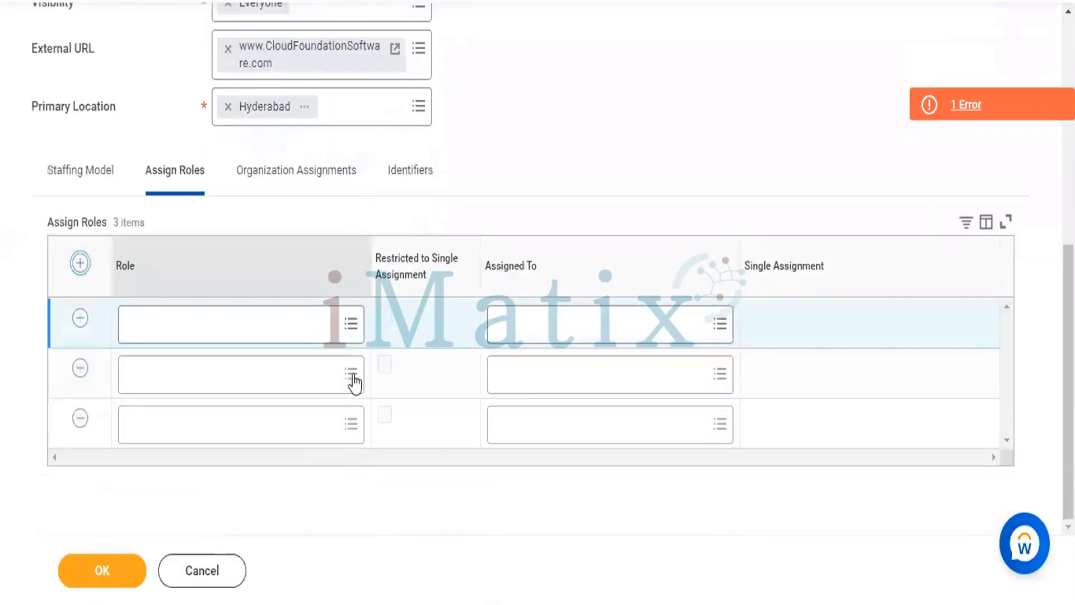
left_click(80, 262)
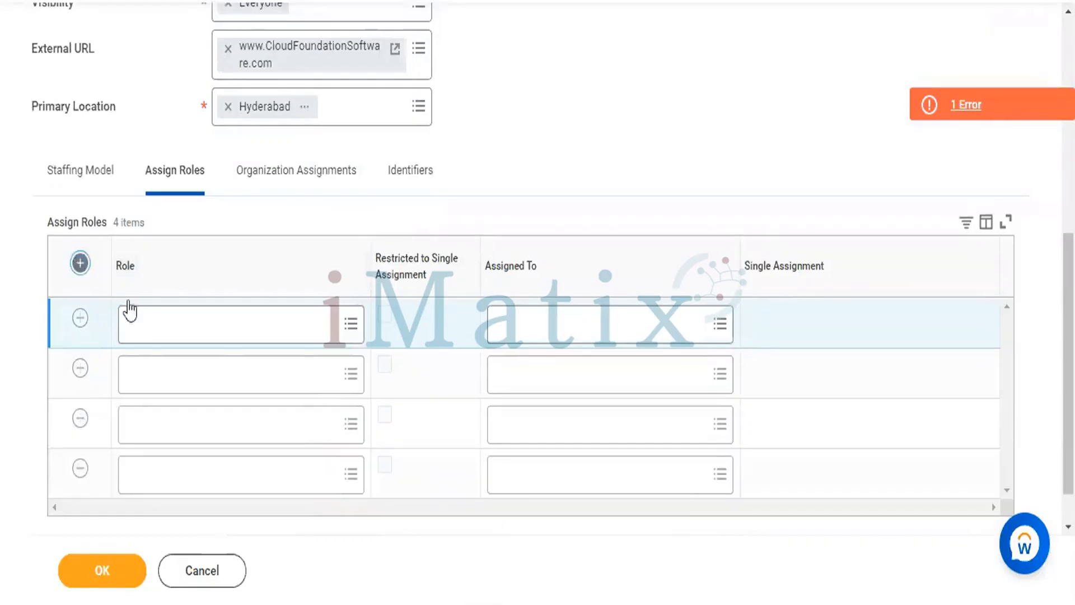
Set the role in the first assignment row to HR Administrator
left_click(246, 320)
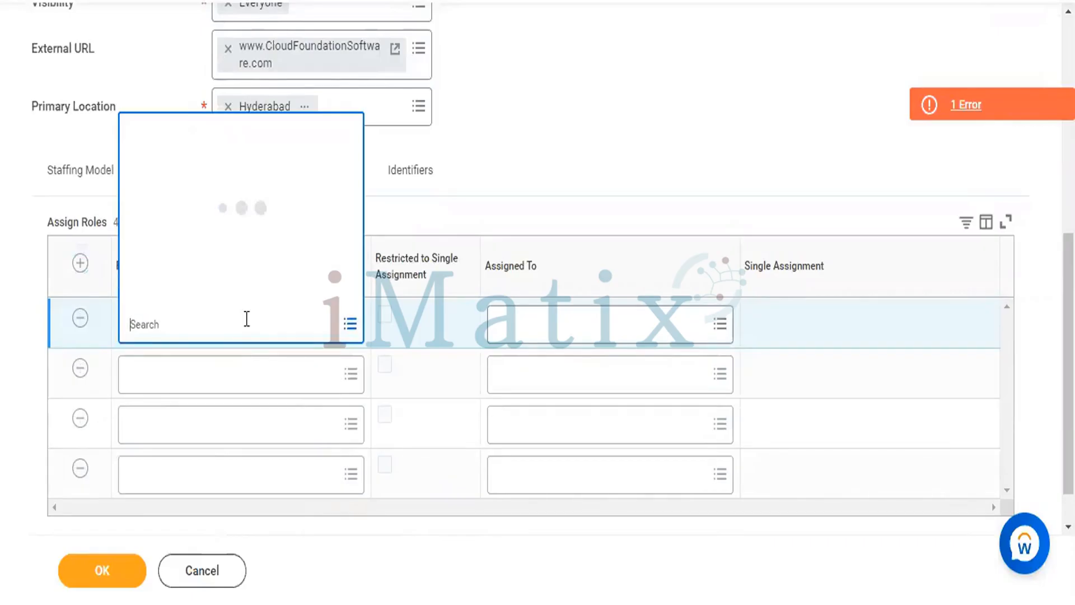
type("HR")
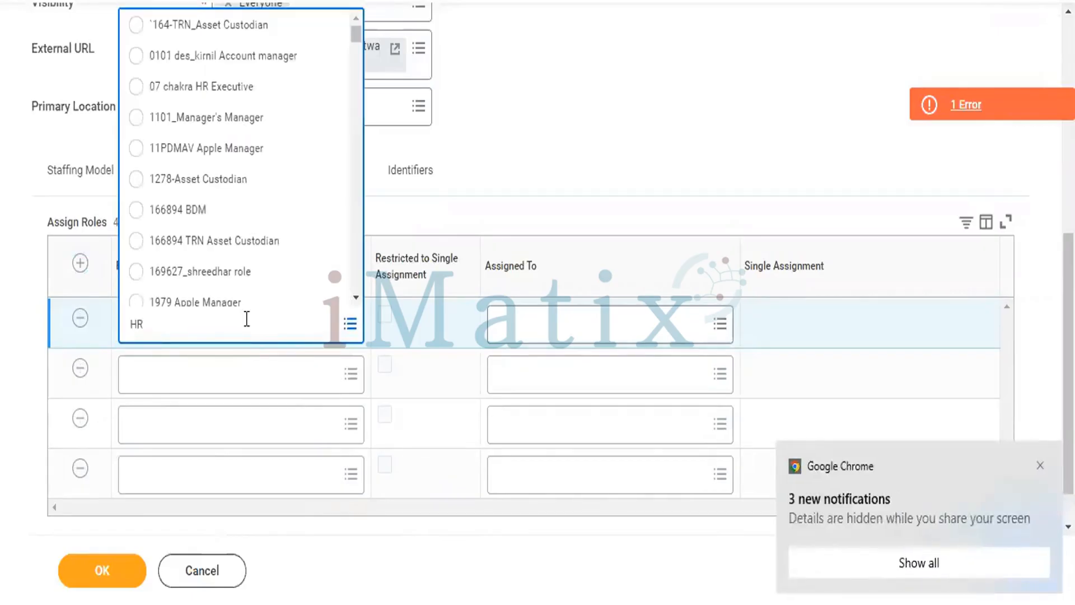
type(" Admin")
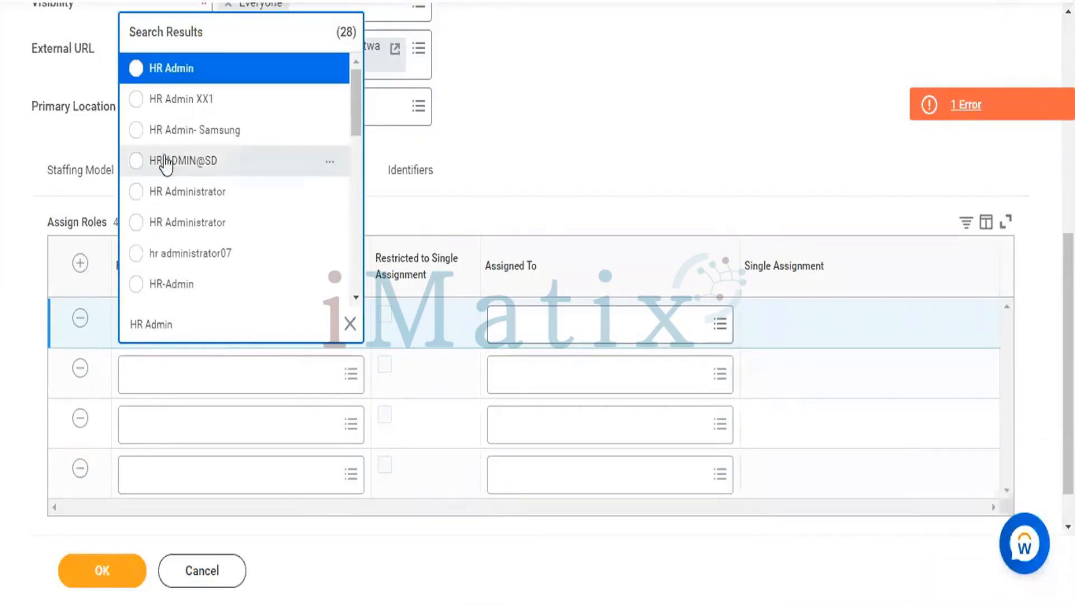
left_click(133, 196)
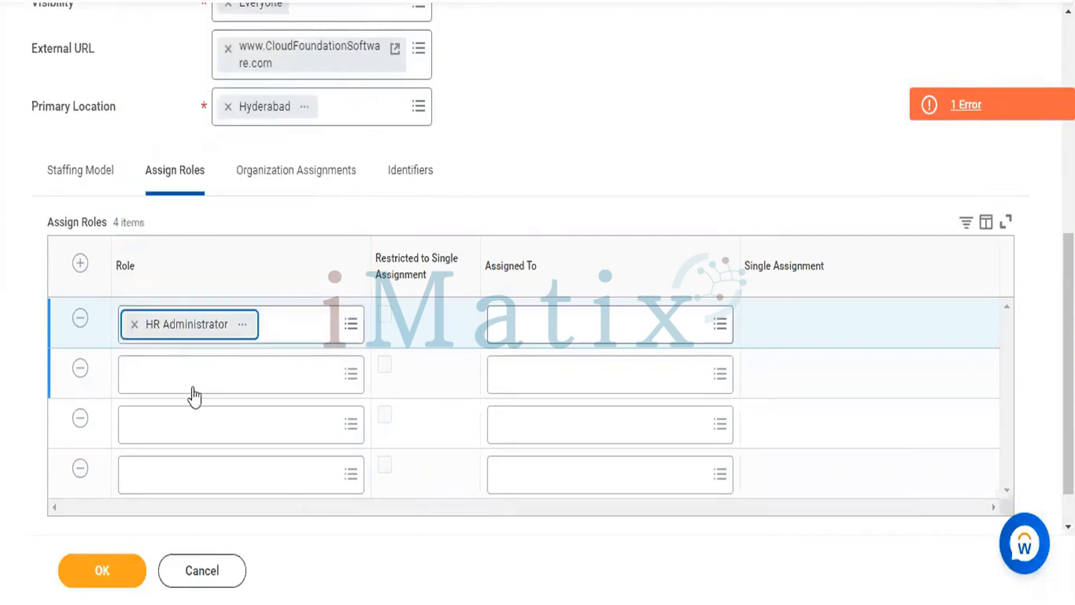
Set the role in the second assignment row to KR_Training center Manager
left_click(192, 383)
type("Training")
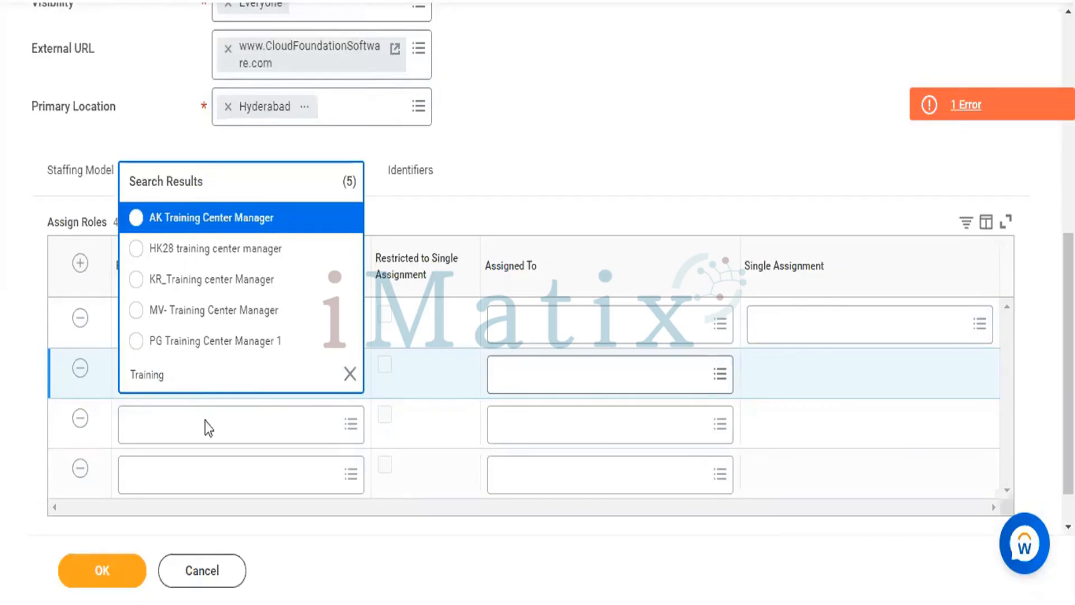
left_click(136, 279)
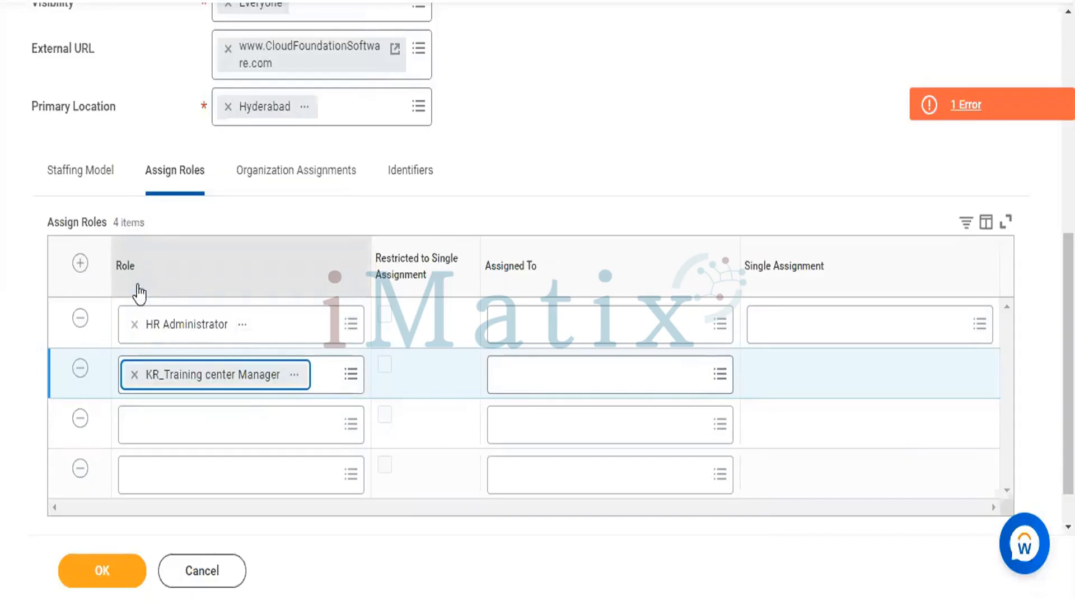
Set the role in the third assignment row to Payroll Partner
left_click(176, 424)
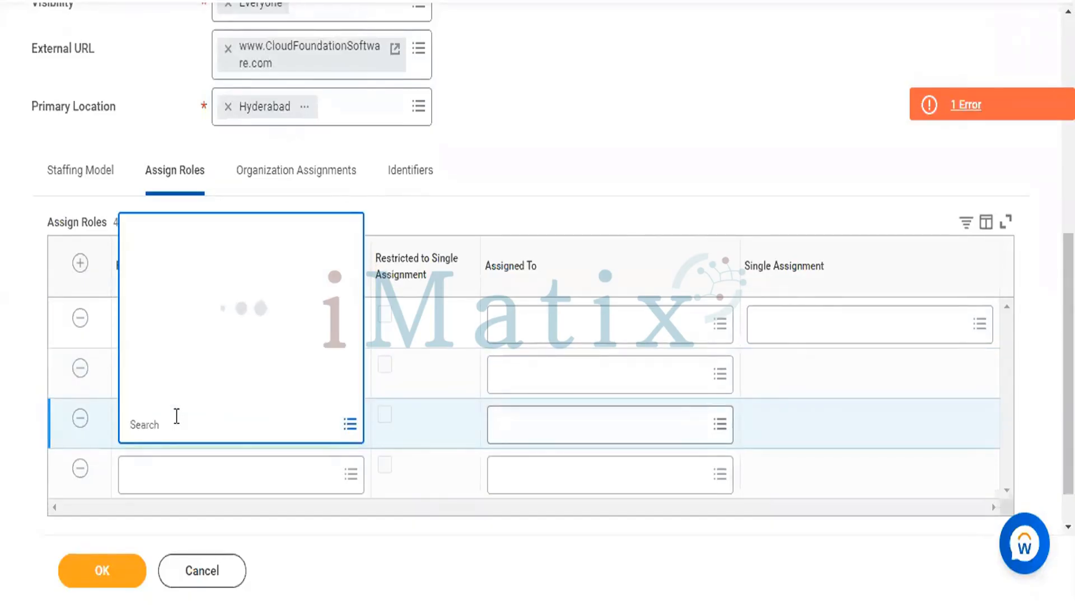
type("Pa")
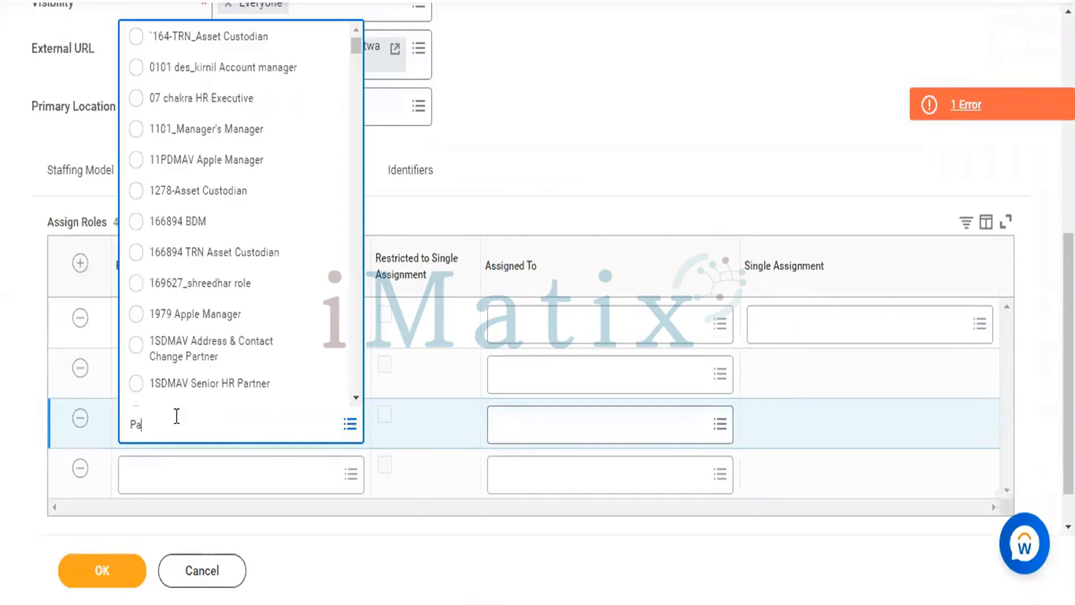
type("yrol")
key("BackSpace")
key("BackSpace")
key("BackSpace")
type("roll")
key("Return")
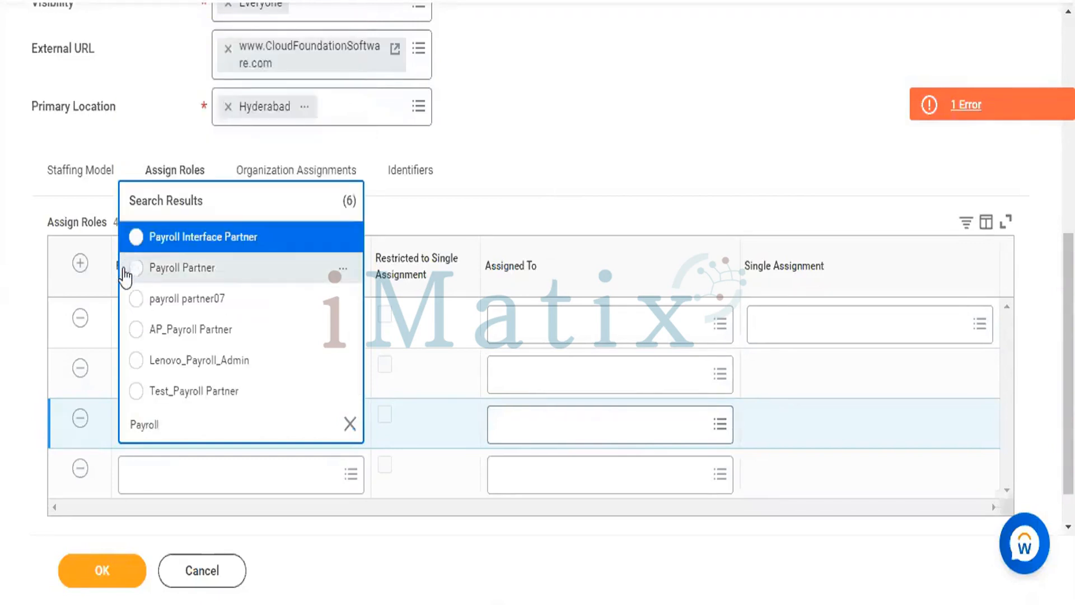
left_click(131, 276)
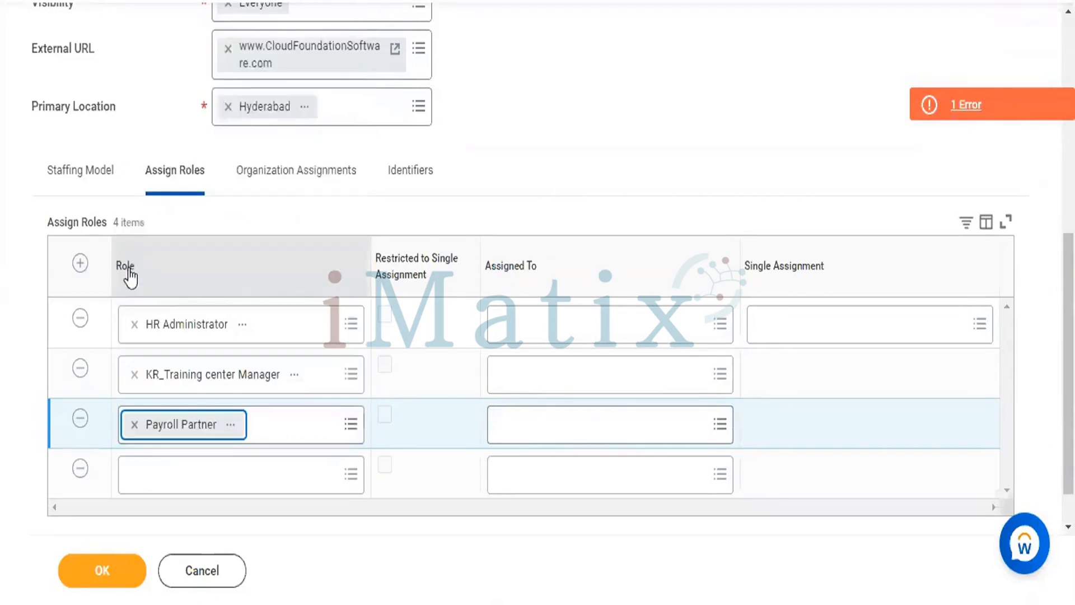
Set the role in the fourth assignment row to InfoM Marketing Manager
left_click(168, 485)
left_click(167, 482)
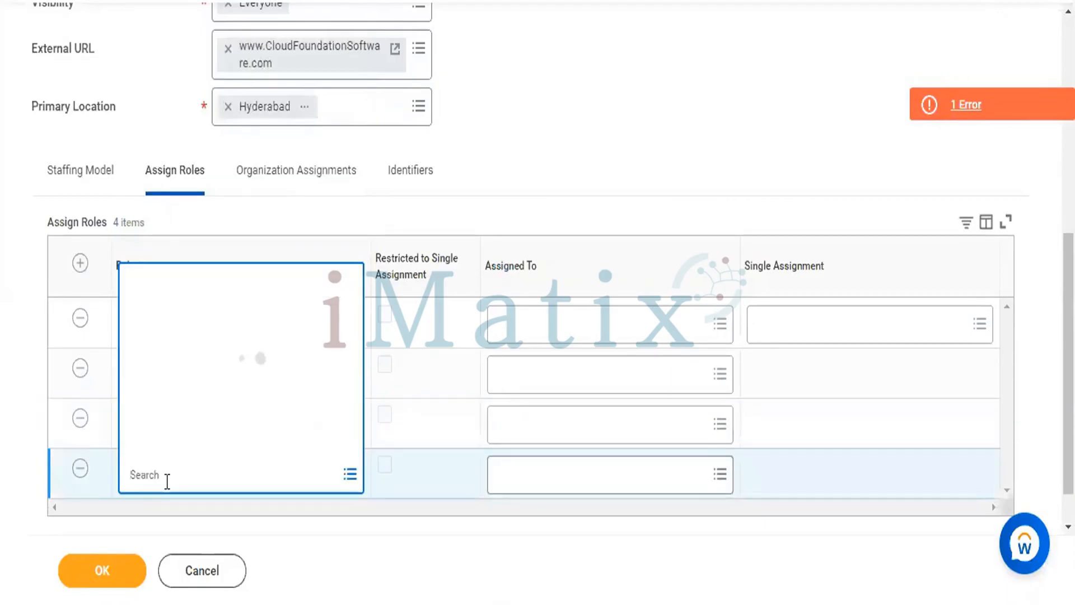
type("Mar")
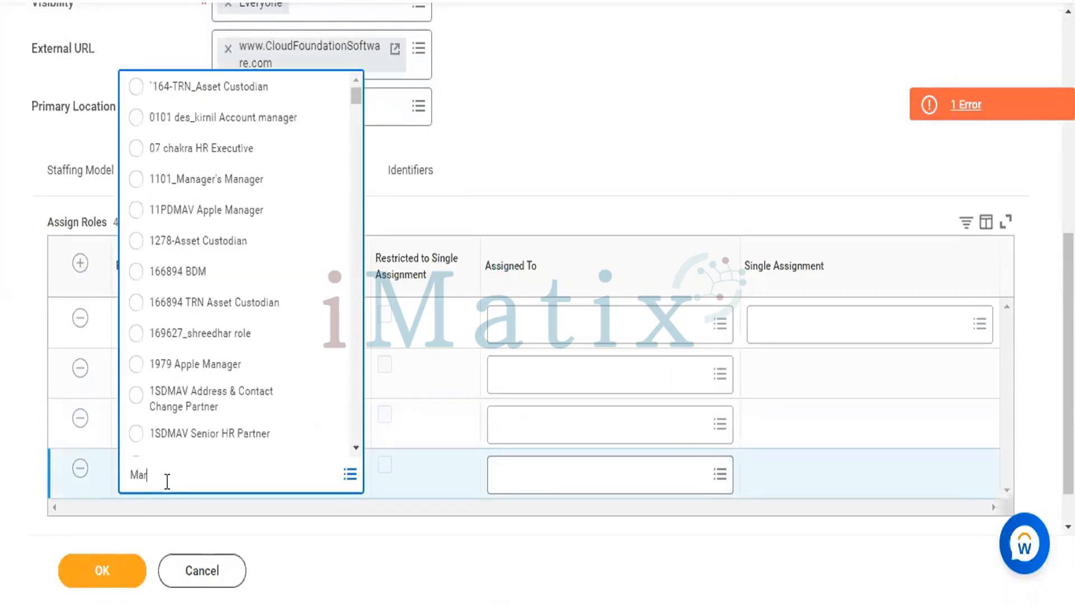
type("keting")
key("Return")
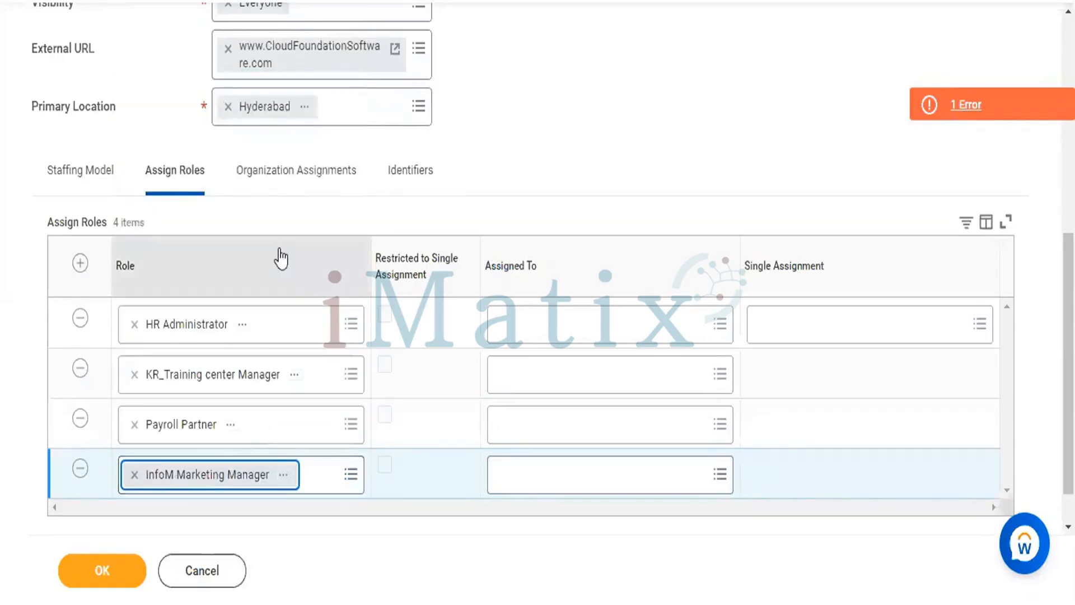
Assign the HR Administrator role to position P-01473 Team11_Ass_ManagementLead_JP, found by searching for Alex
left_click(648, 317)
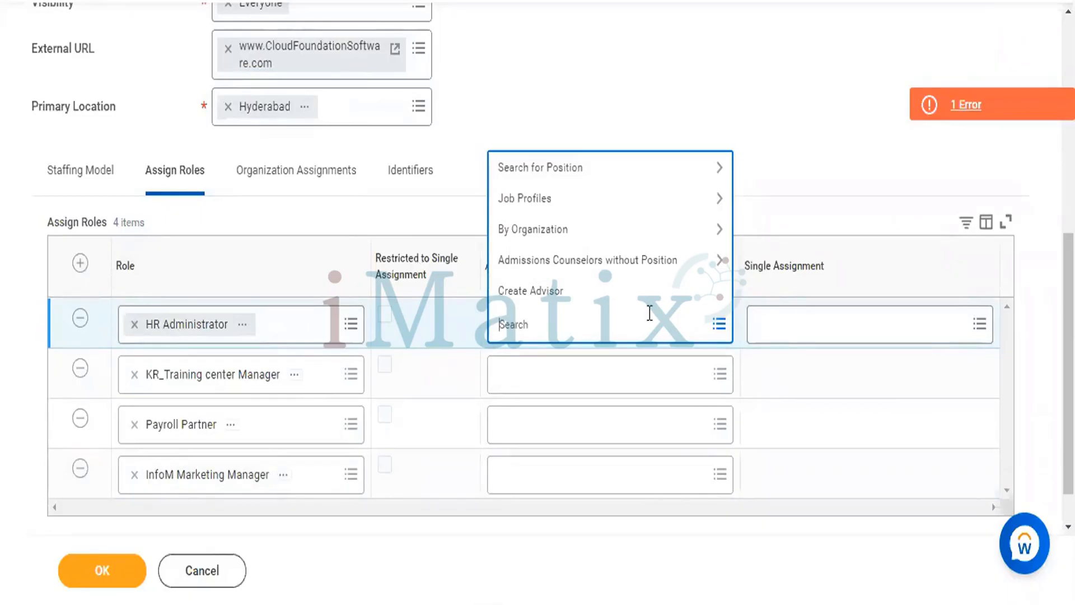
type("Alex")
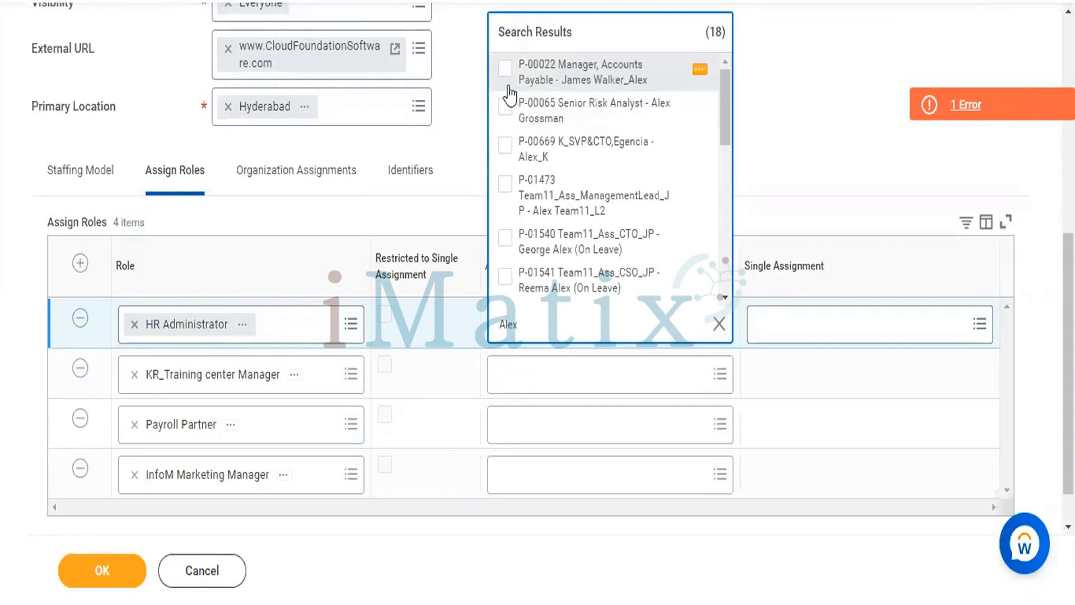
left_click(509, 93)
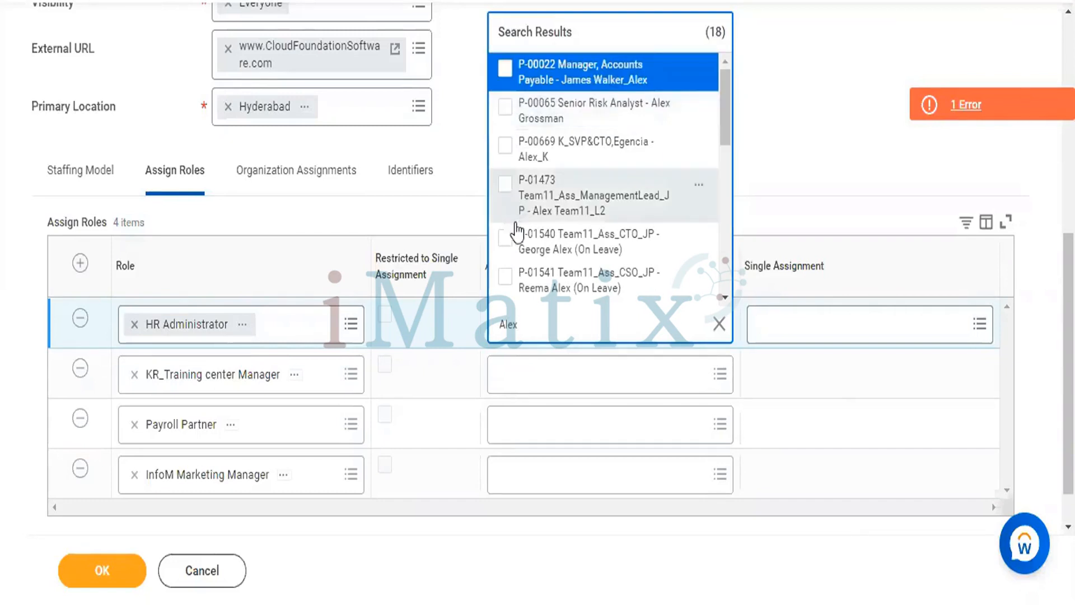
left_click(507, 184)
left_click(554, 435)
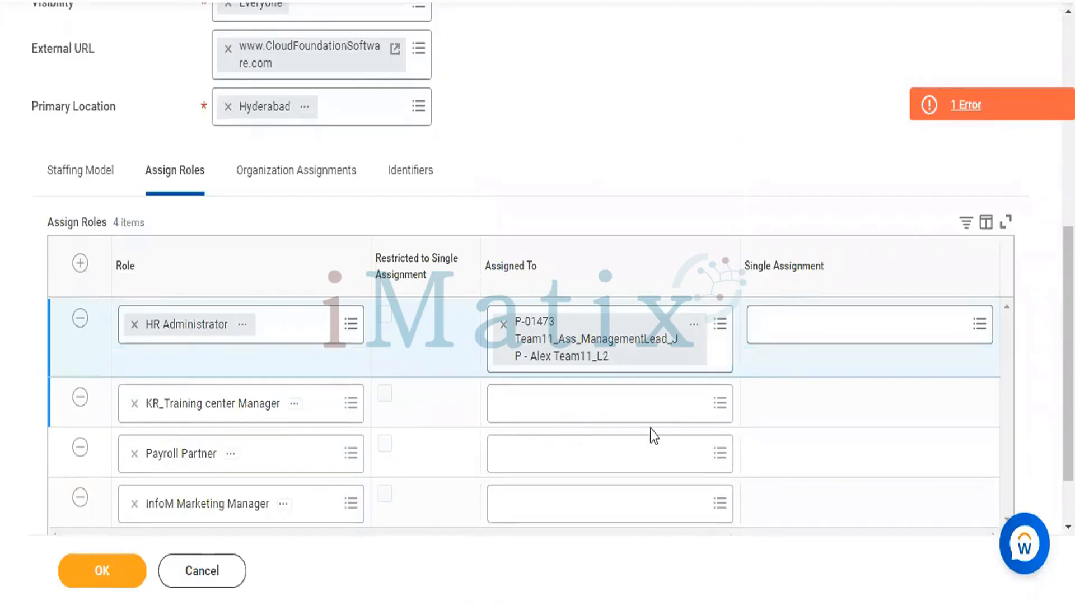
Try to find the assignee for the KR_Training center Manager role by searching for P01473
type("P0147")
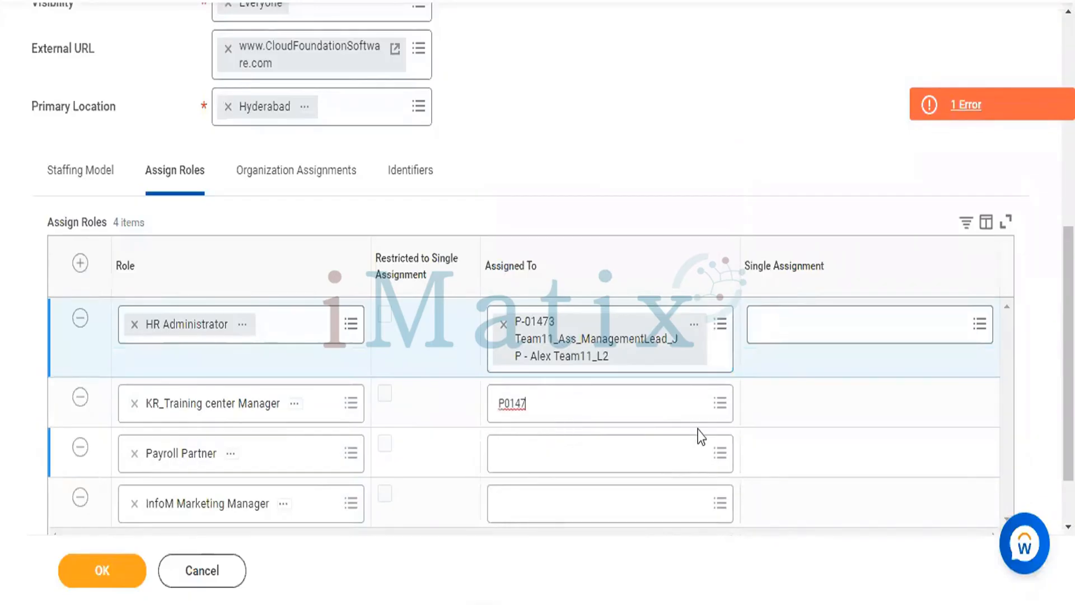
type("3")
key("Return")
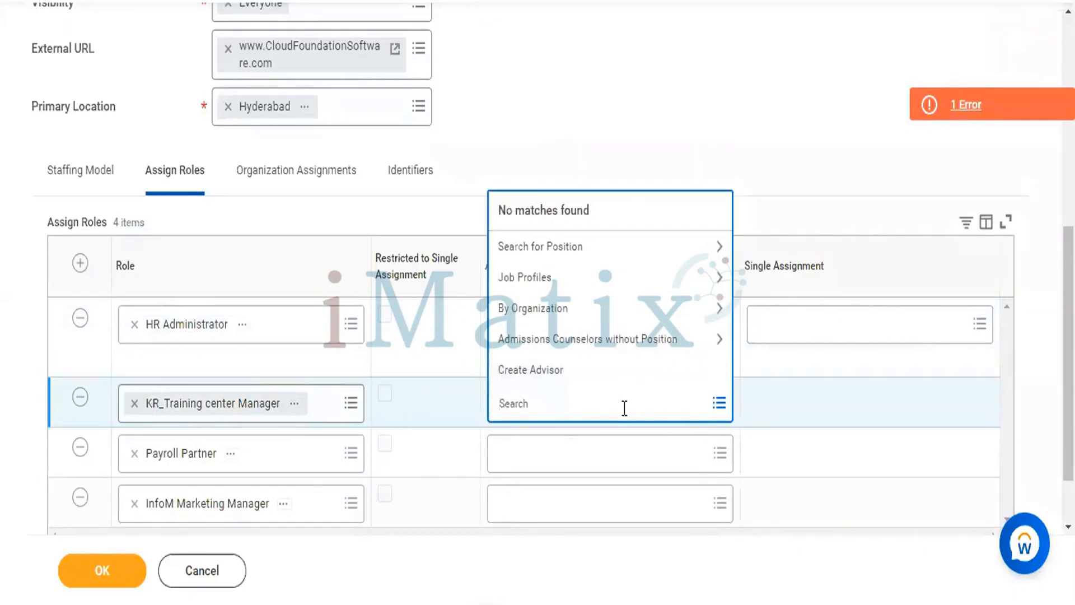
Search for Alex and assign the KR_Training center Manager role to position P-01473 Team11_Ass_ManagementLead_JP
type("Alex")
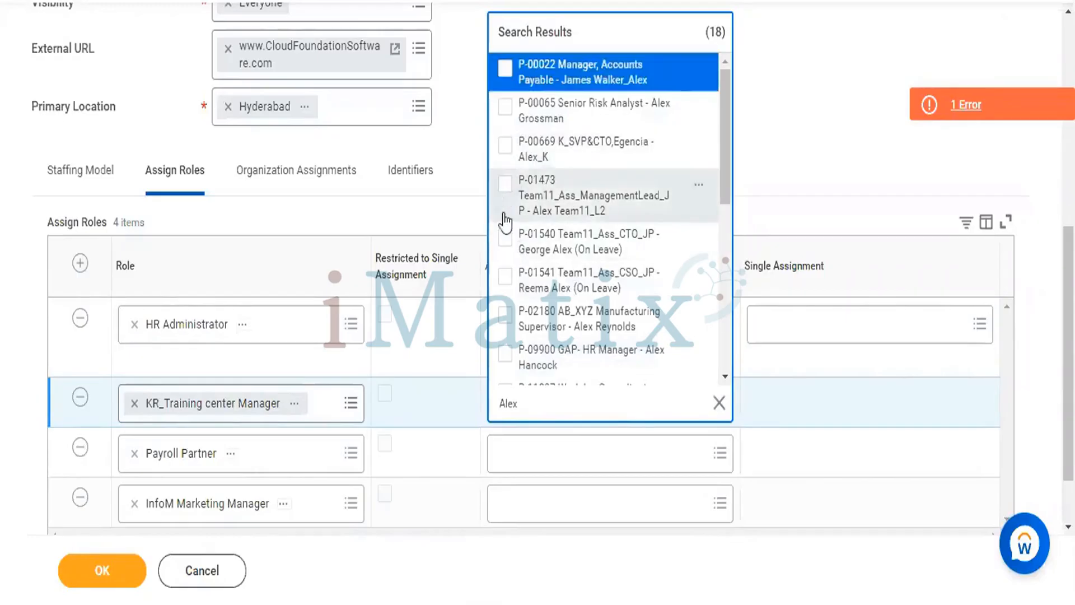
left_click(504, 184)
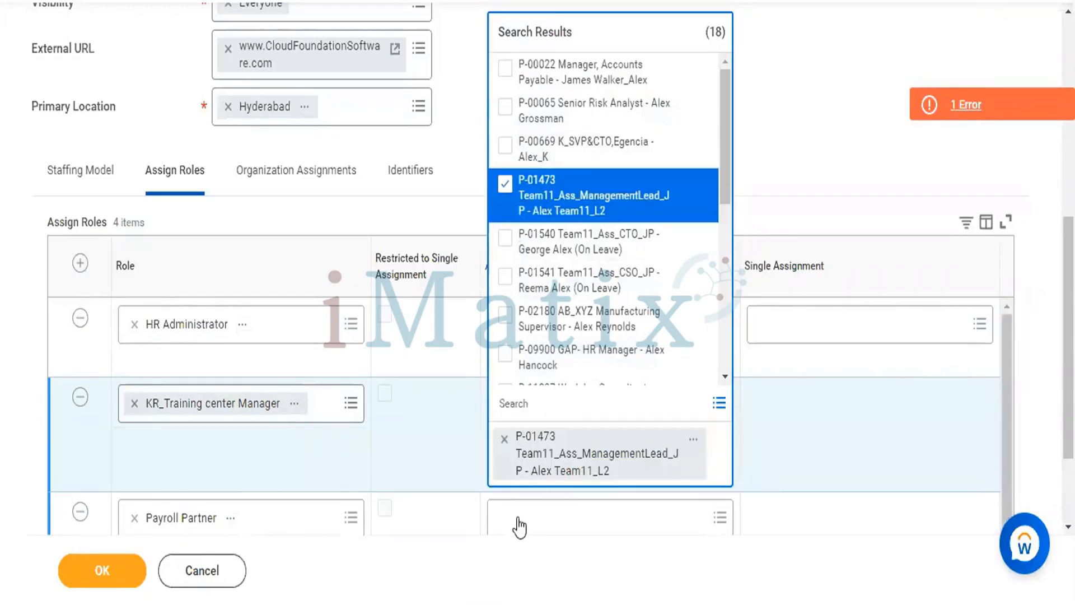
left_click(516, 523)
Assign the Payroll Partner role to position P-01473 Team11_Ass_ManagementLead_JP, found by searching for Alex
left_click(559, 486)
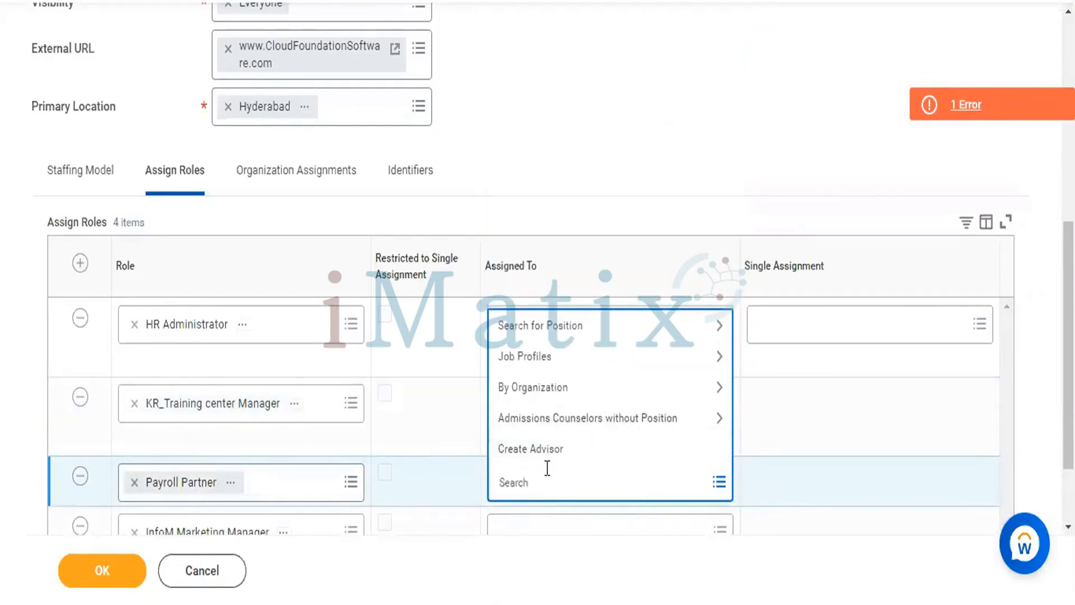
type("Alex")
key("Return")
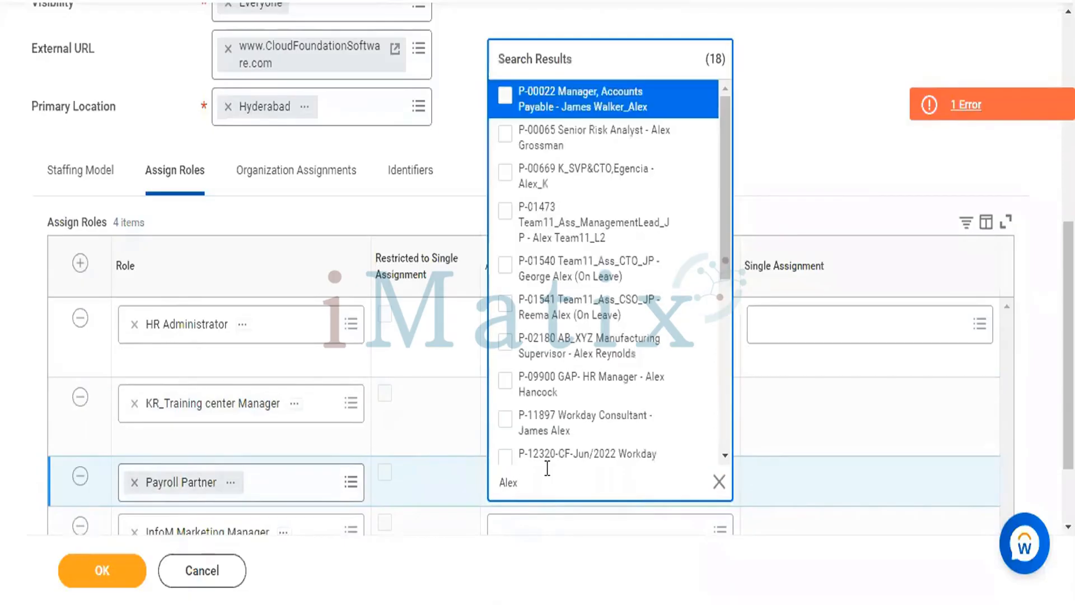
left_click(503, 212)
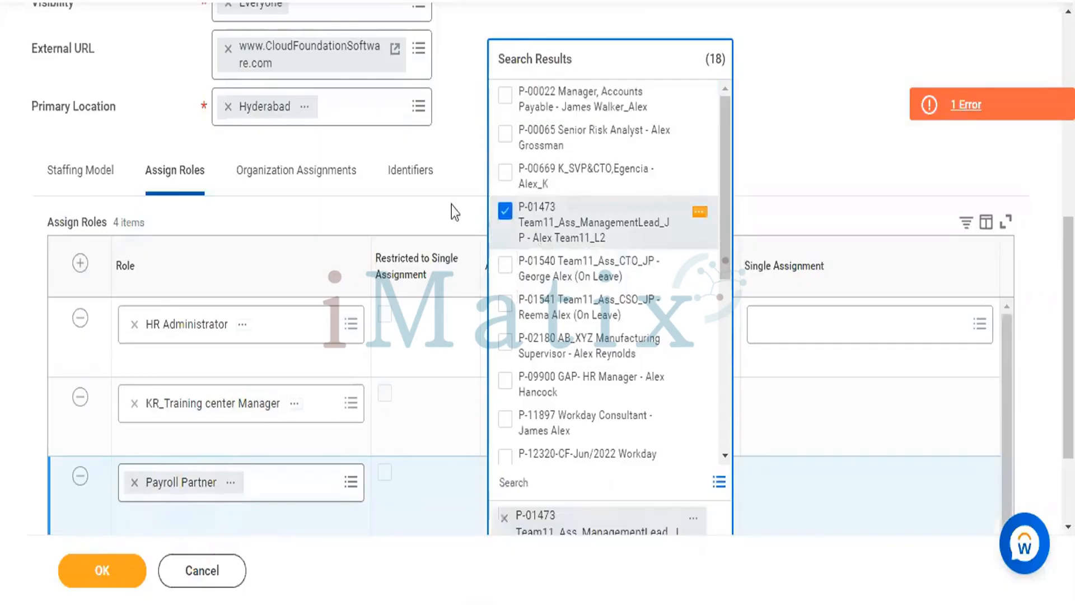
left_click(438, 190)
Assign the InfoM Marketing Manager role to position P-01473 Team11_Ass_ManagementLead_JP, found by searching for Alex
scroll(438, 190, "down", 3)
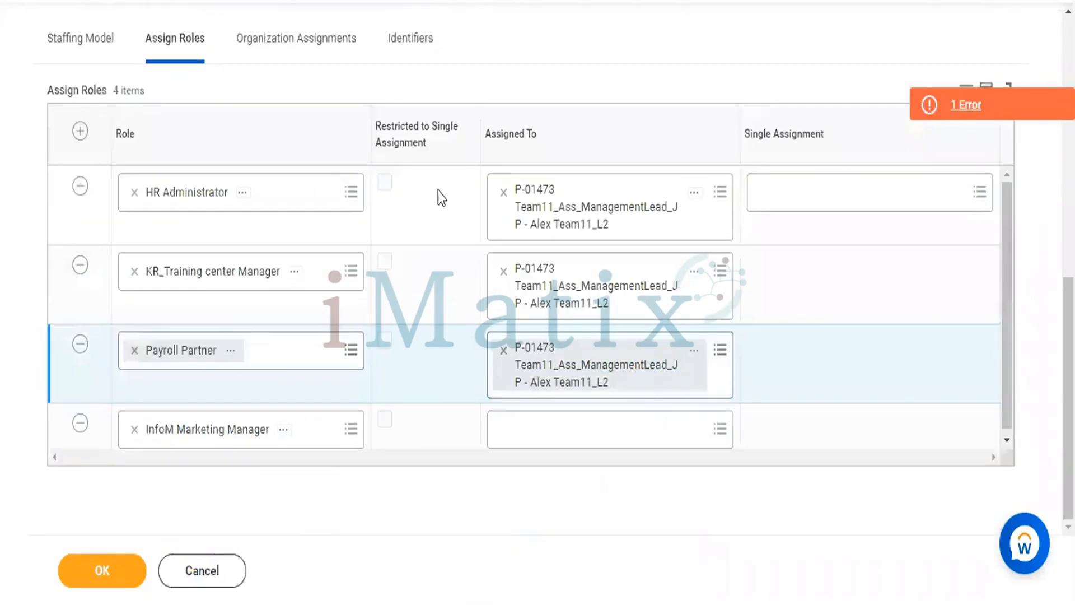
left_click(592, 432)
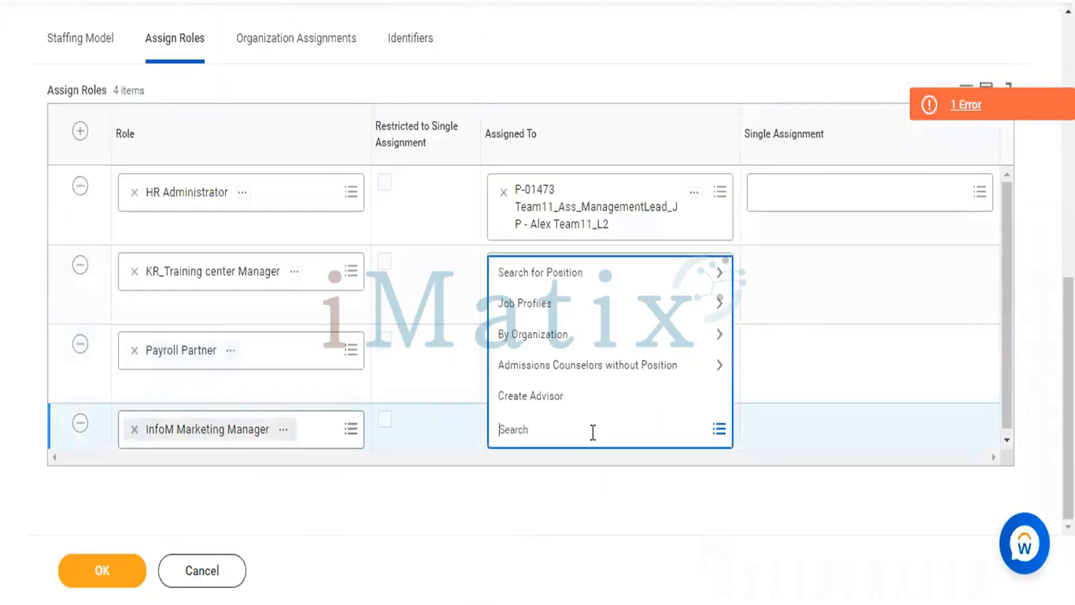
type("4")
type("lex")
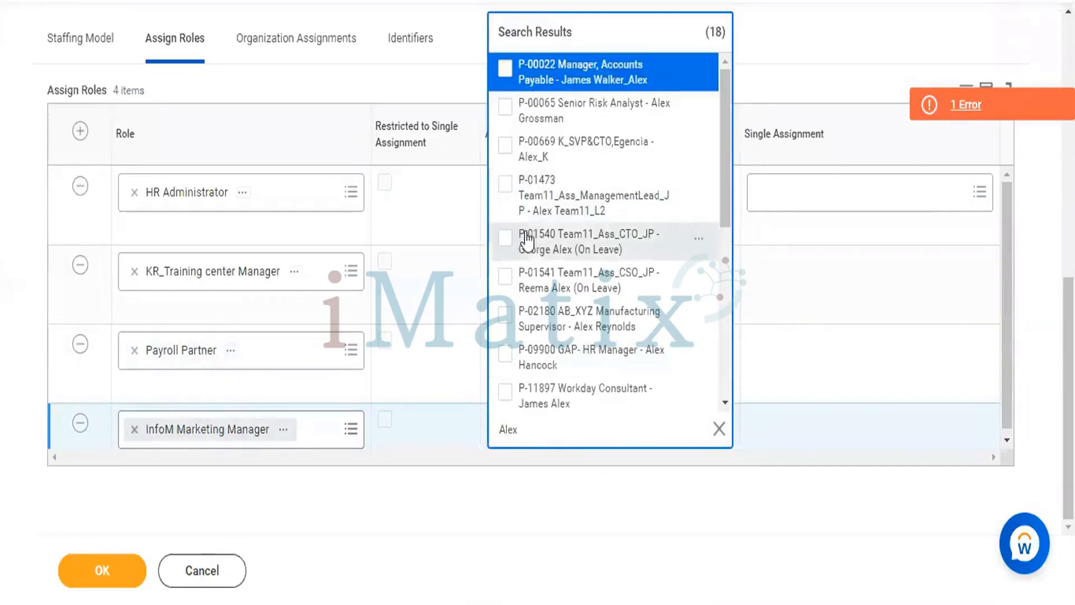
left_click(504, 184)
left_click(422, 91)
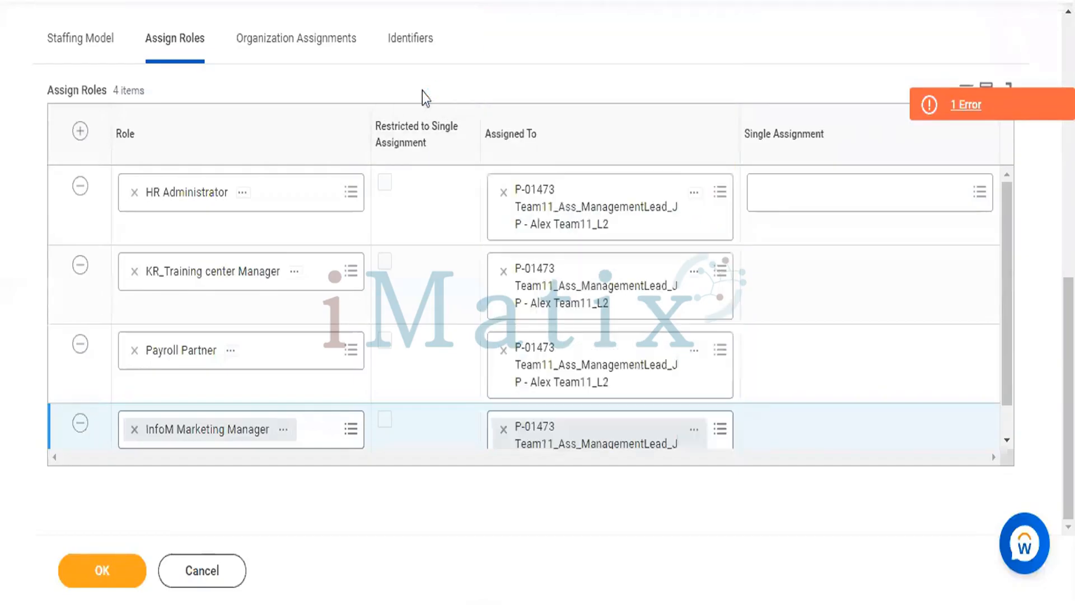
Review the four role rows and the position assigned to each of them
scroll(625, 289, "down", 1)
scroll(625, 288, "up", 1)
scroll(625, 288, "up", 3)
scroll(625, 289, "down", 3)
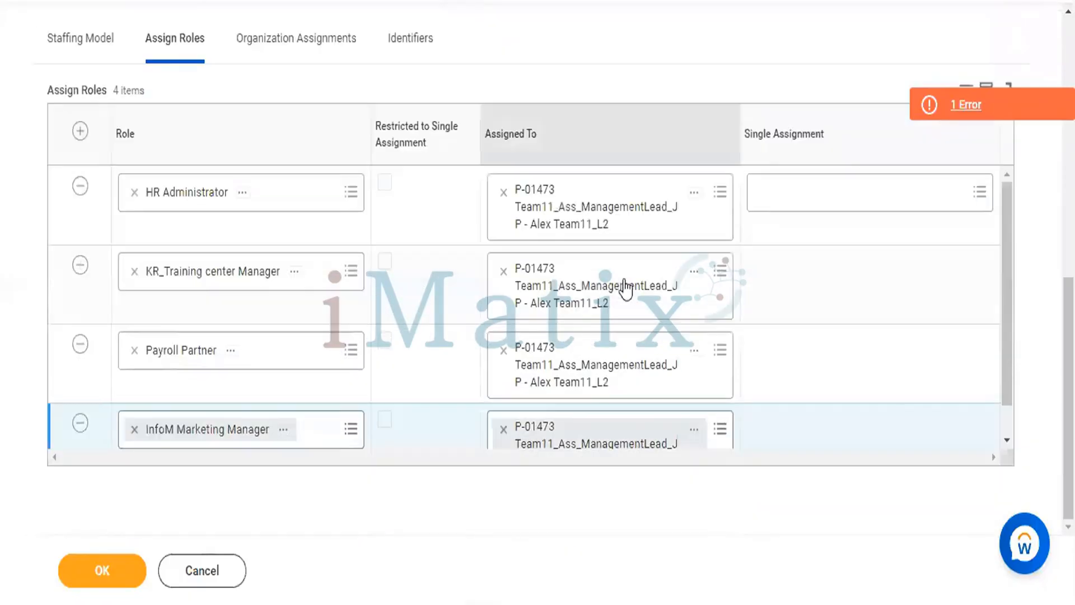
scroll(625, 289, "down", 1)
scroll(624, 288, "up", 1)
left_click(292, 45)
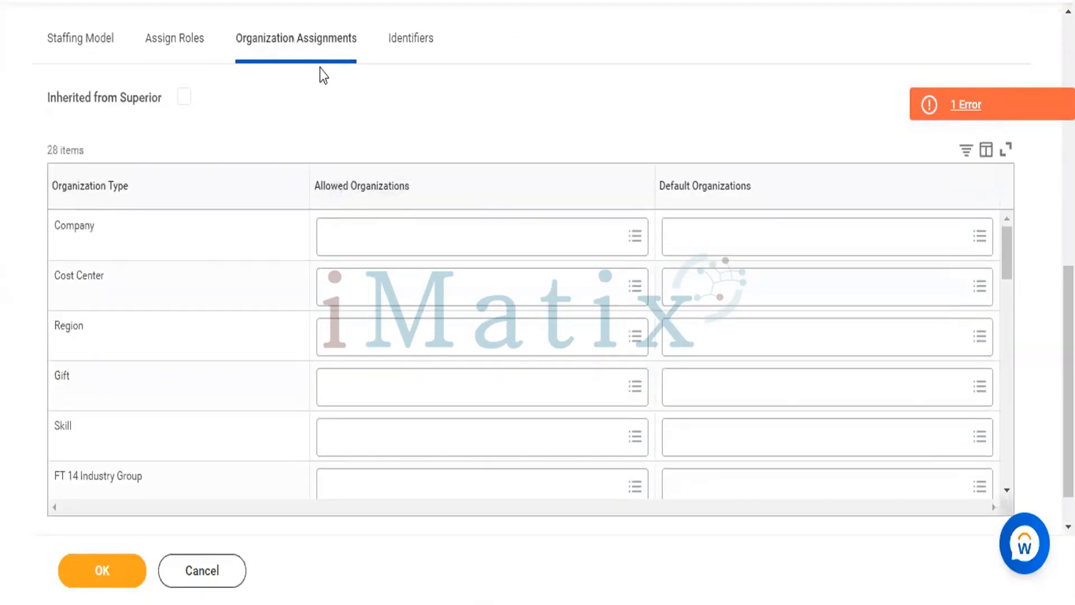
left_click(202, 44)
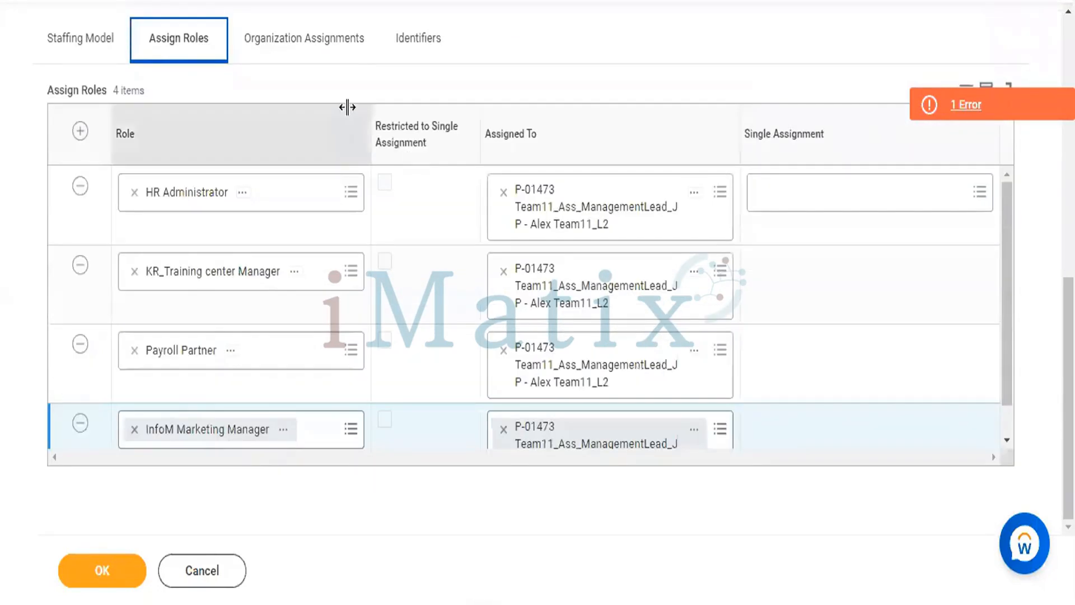
In the organization assignments, set Cloud Foundation Australia as both the allowed and the default organization for Company
left_click(300, 48)
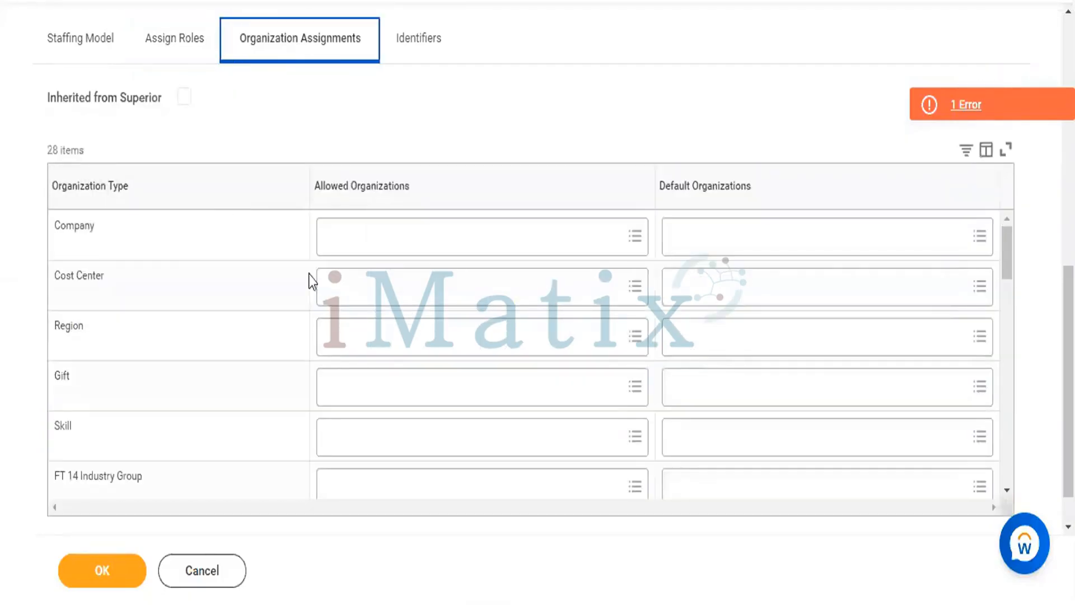
scroll(286, 333, "down", 10)
scroll(286, 338, "up", 15)
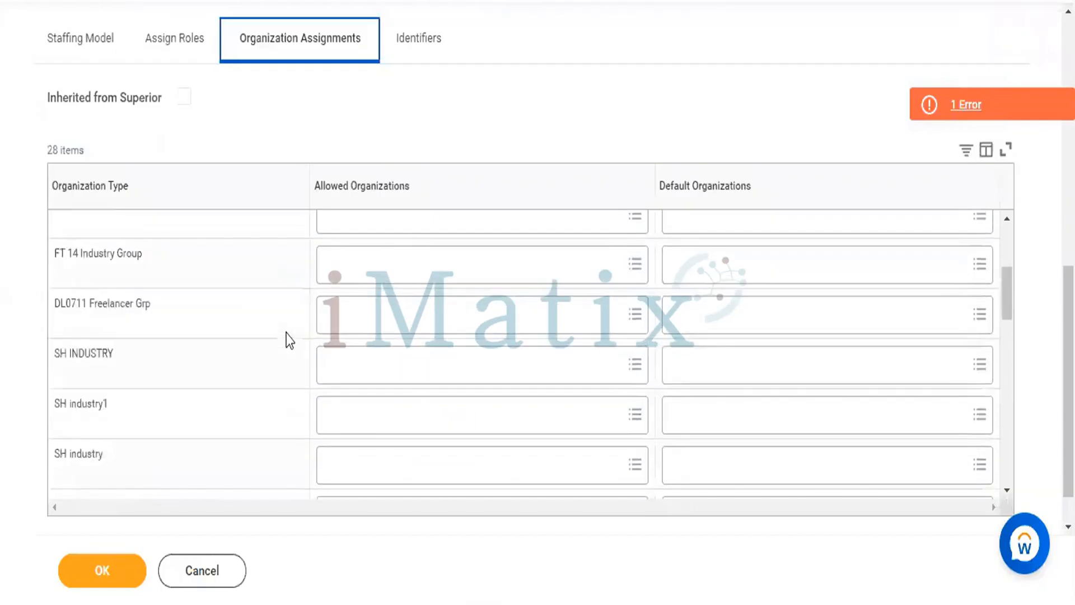
scroll(617, 347, "down", 10)
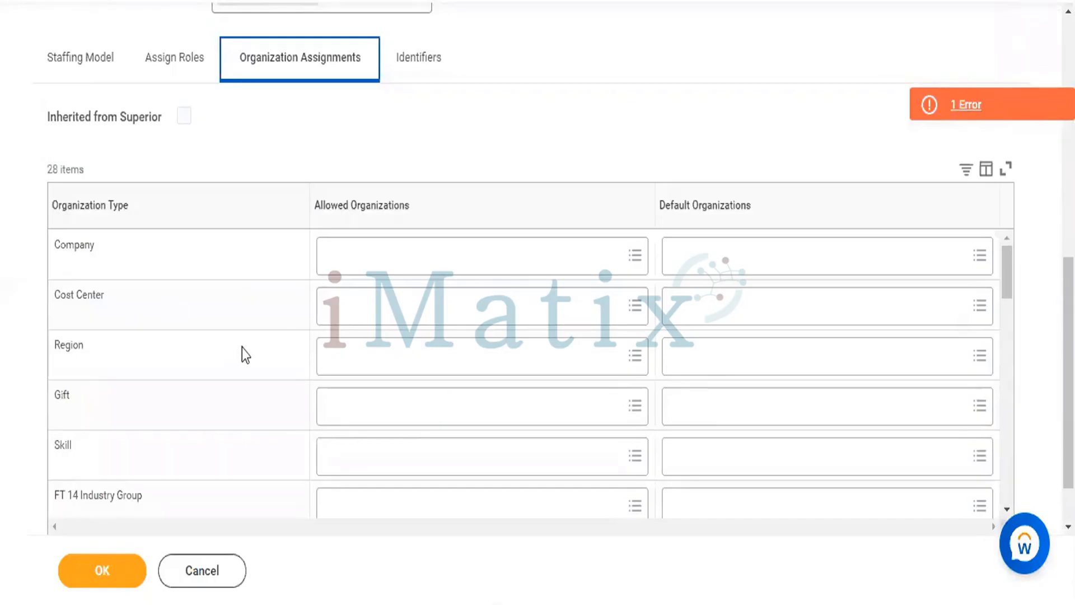
left_click(444, 262)
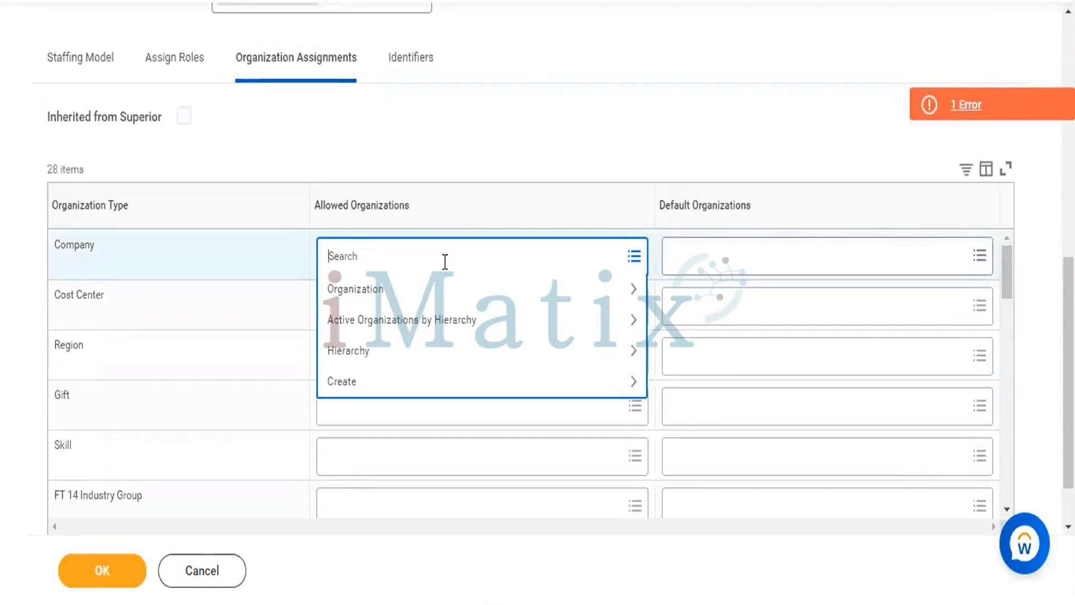
type("cf")
type("loud")
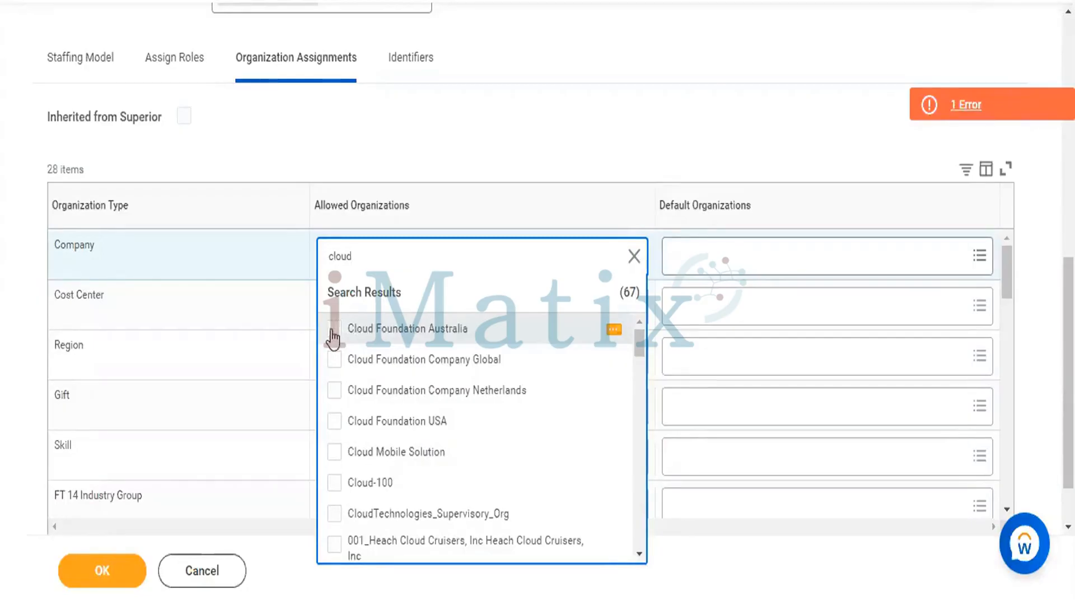
left_click(335, 329)
left_click(825, 251)
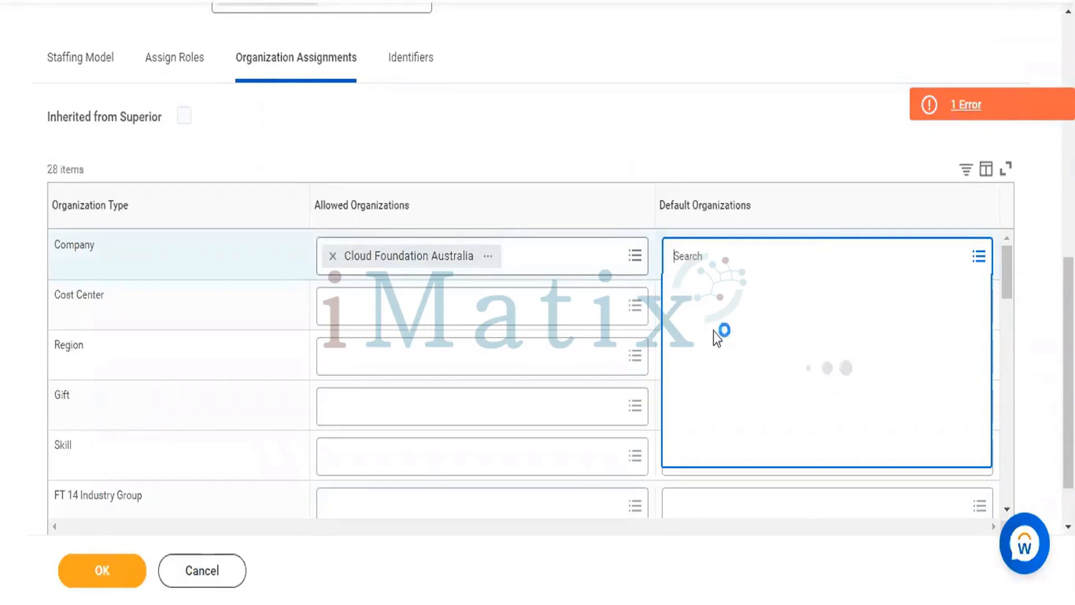
left_click(674, 286)
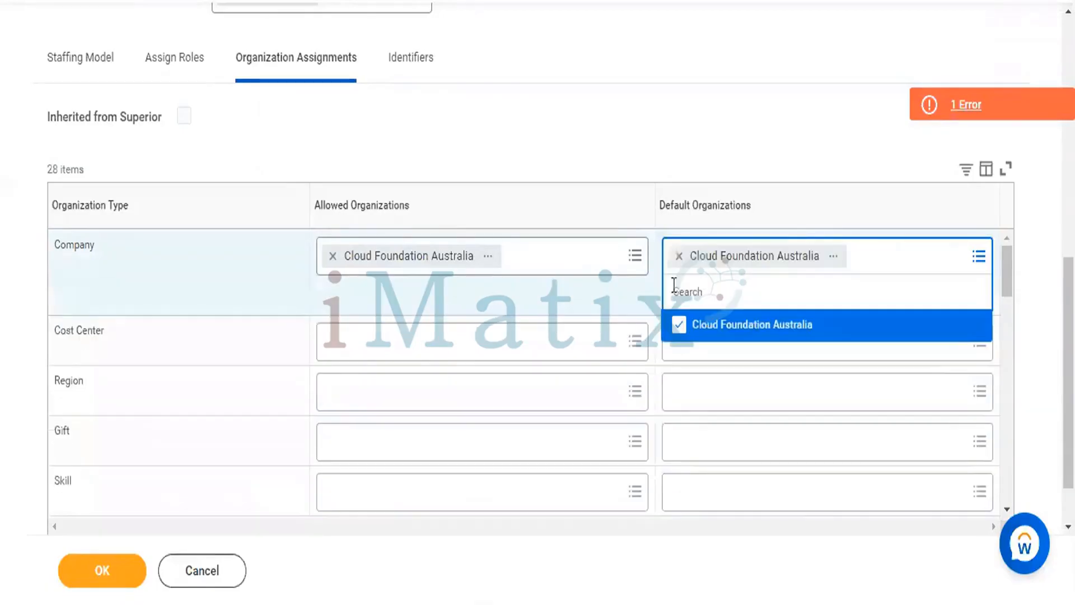
Set the first Payroll match as both the allowed and the default organization for Cost Center
left_click(464, 344)
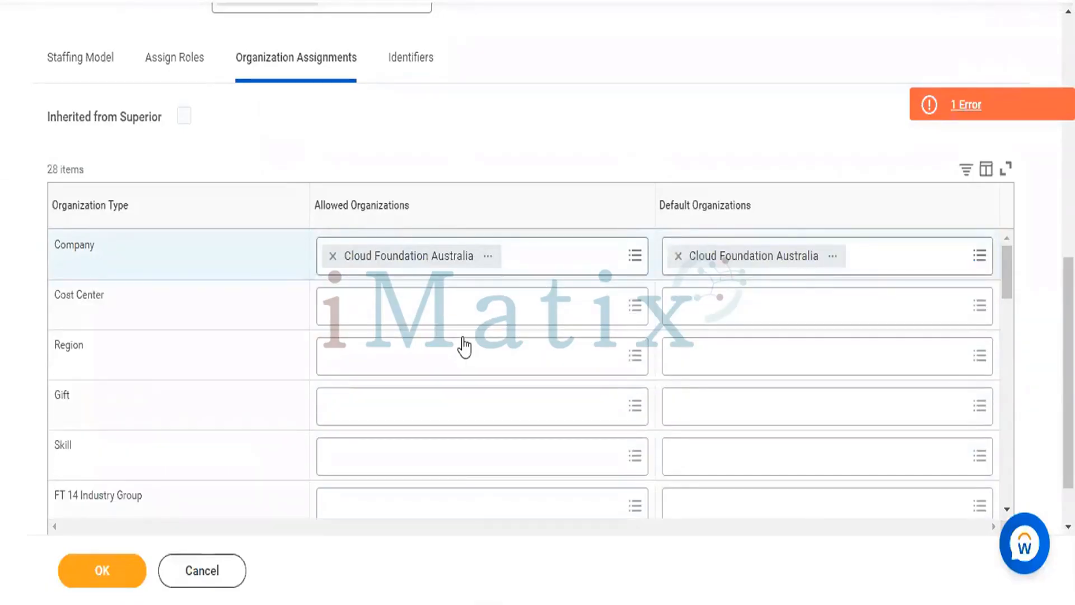
type("Payroc")
key("Return")
key("BackSpace")
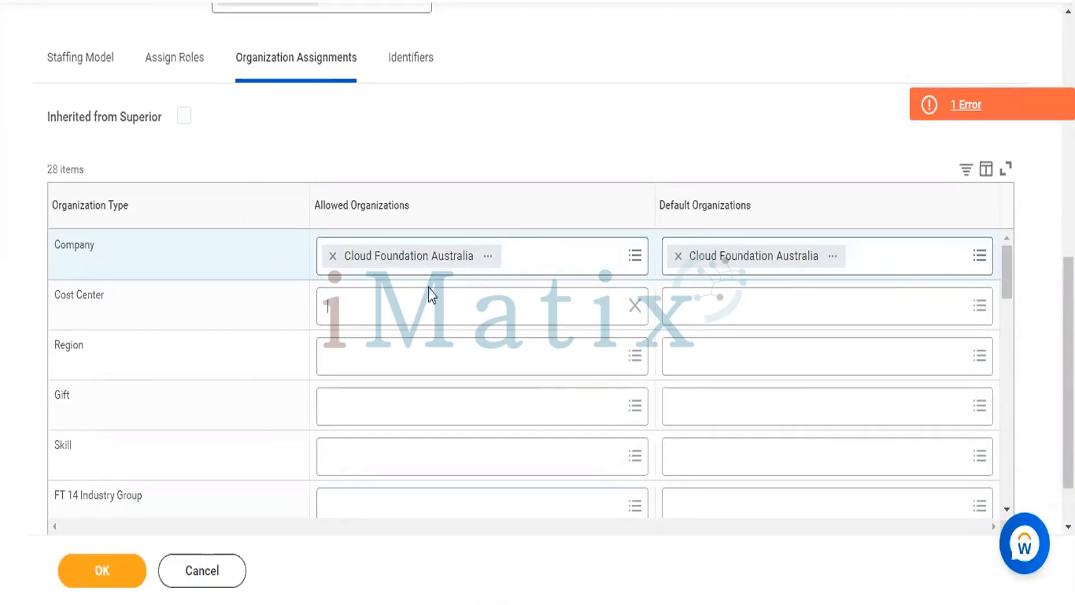
type("pay")
key("Return")
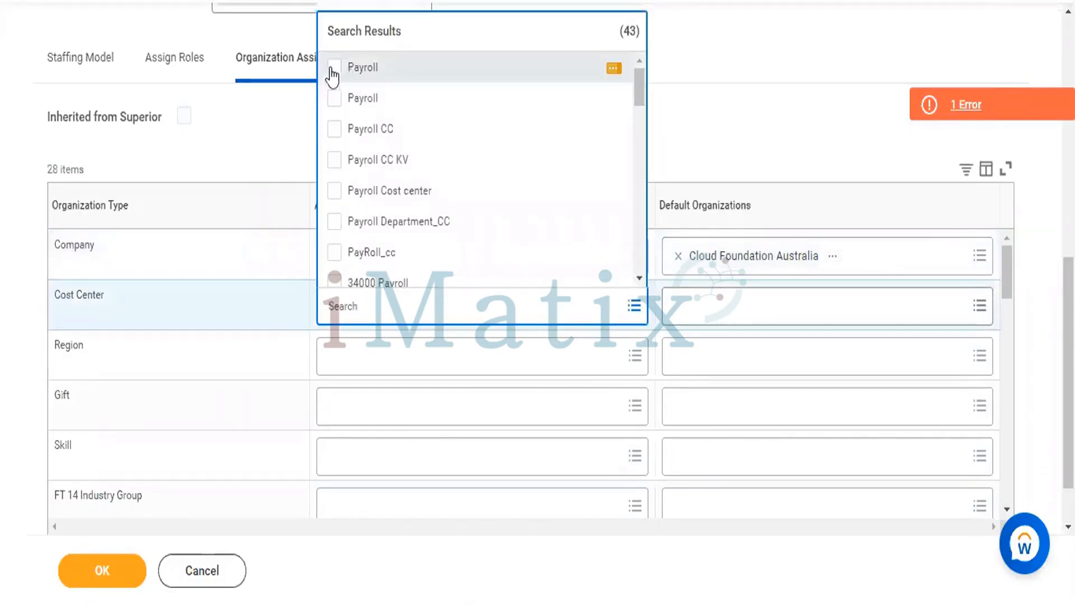
left_click(335, 68)
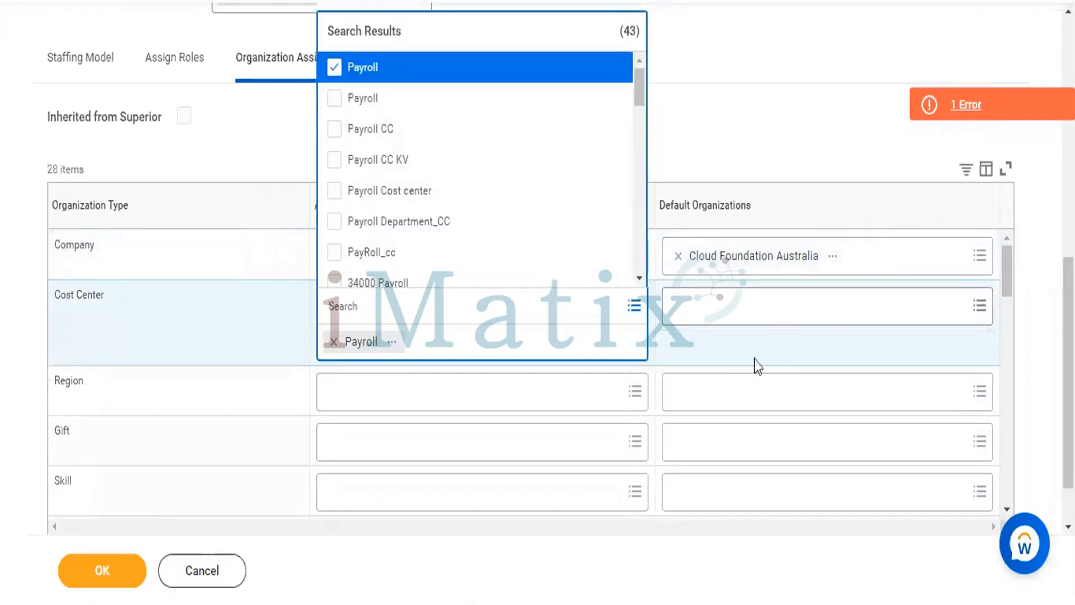
left_click(748, 319)
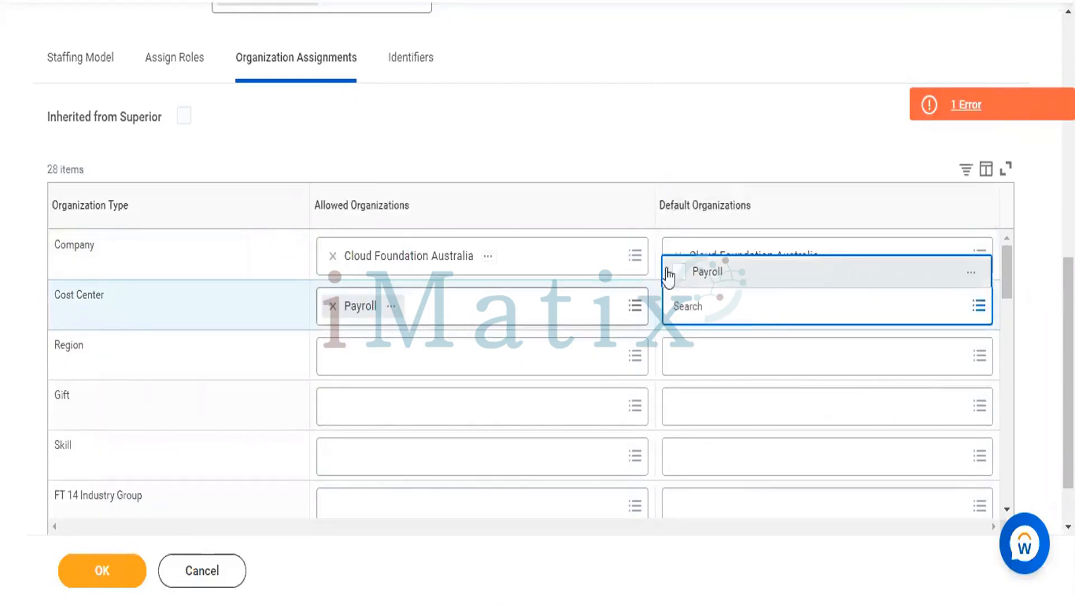
left_click(675, 274)
left_click(591, 202)
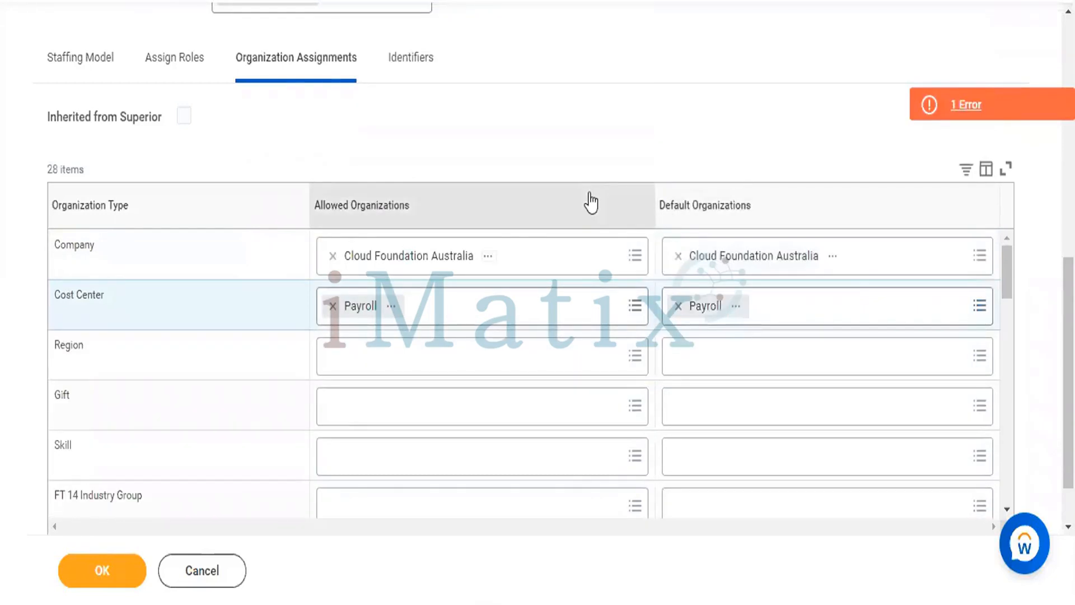
For Region, set WDG3_ Cloud Foundation as the allowed organization and WDG3_ North America as the default organization
scroll(585, 137, "down", 1)
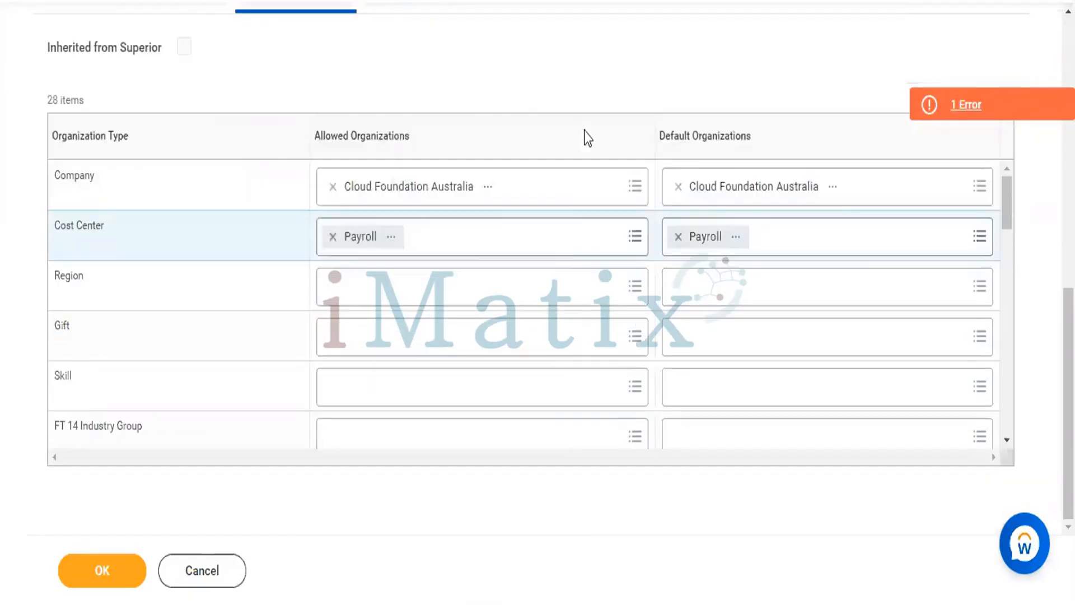
left_click(469, 286)
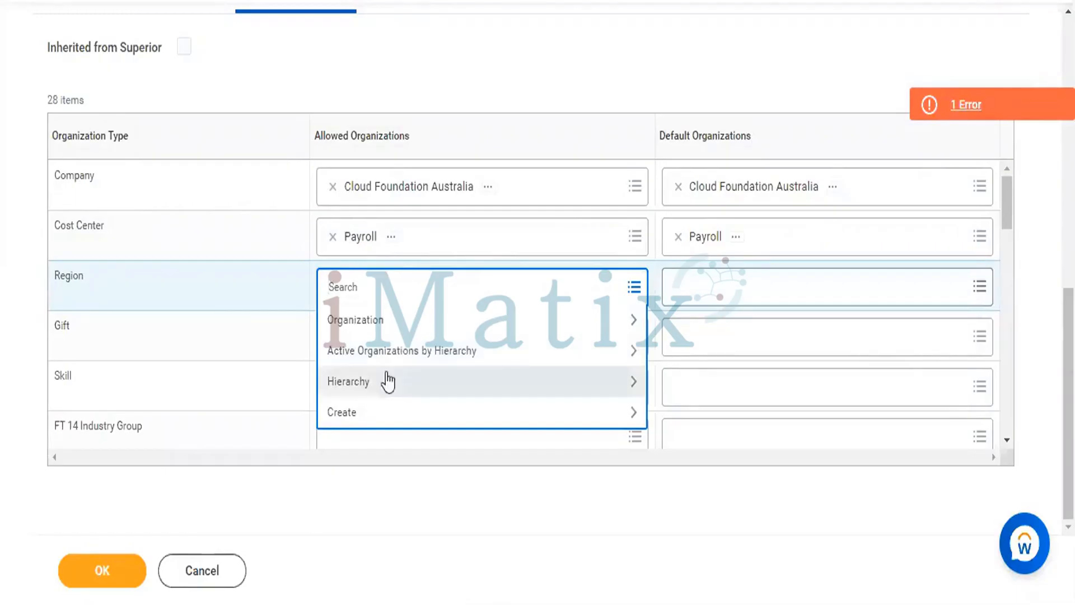
type("q")
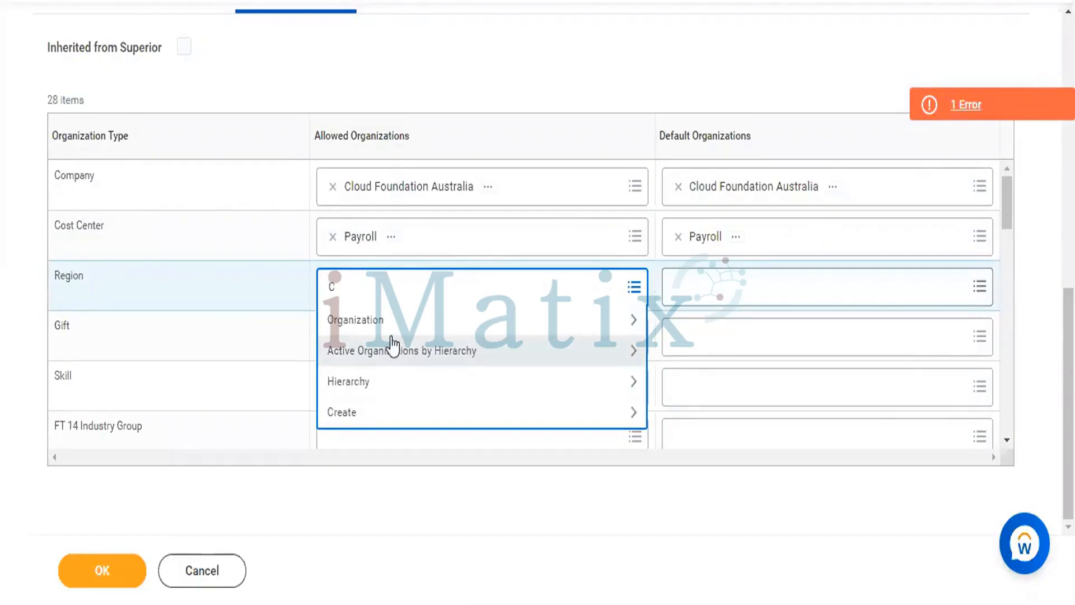
type("loud")
key("Return")
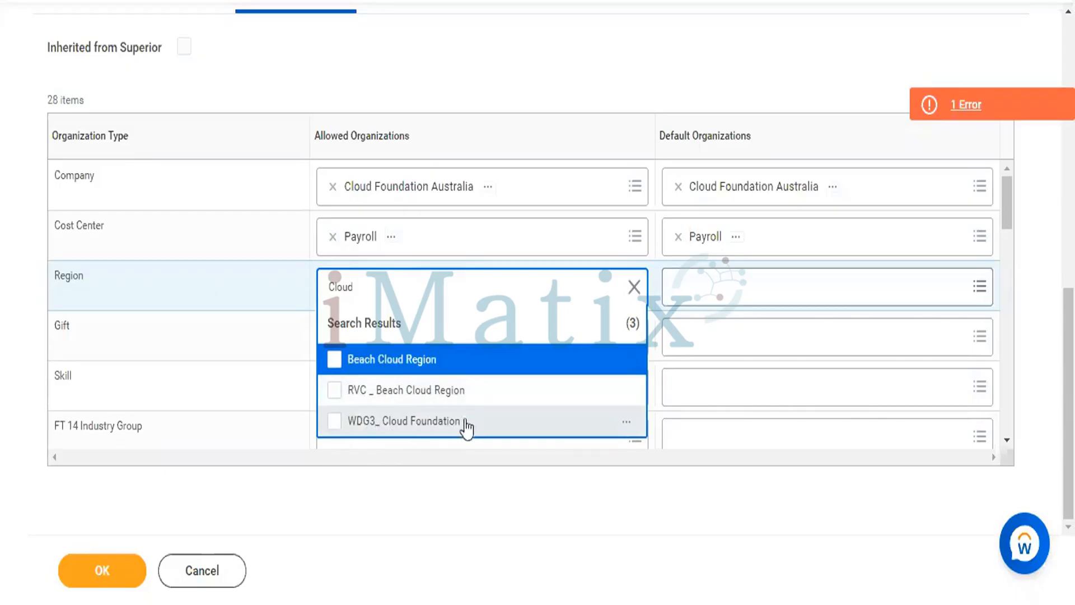
left_click(336, 428)
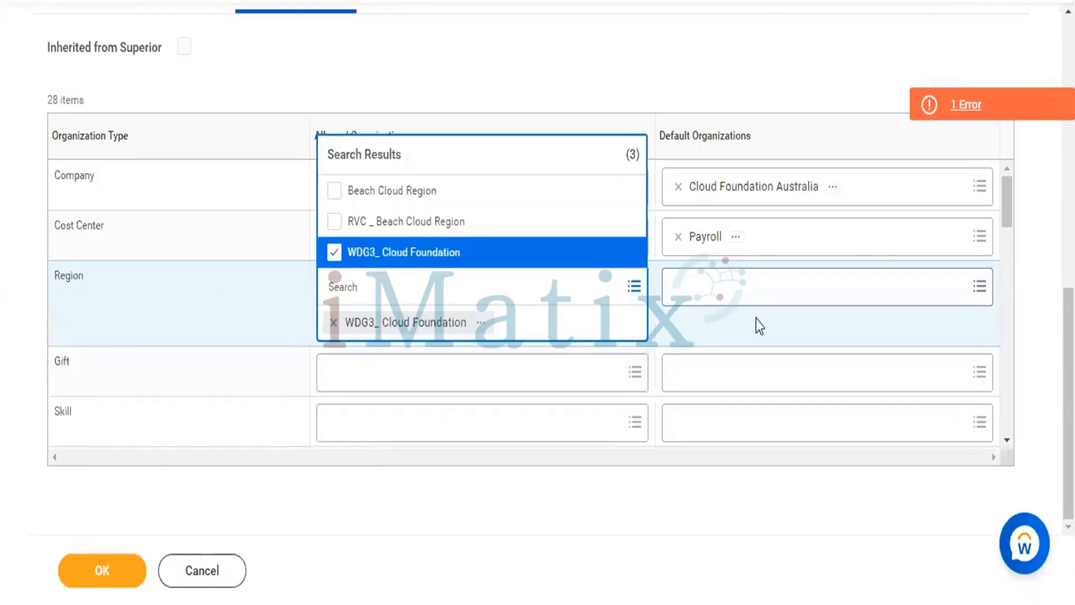
left_click(759, 303)
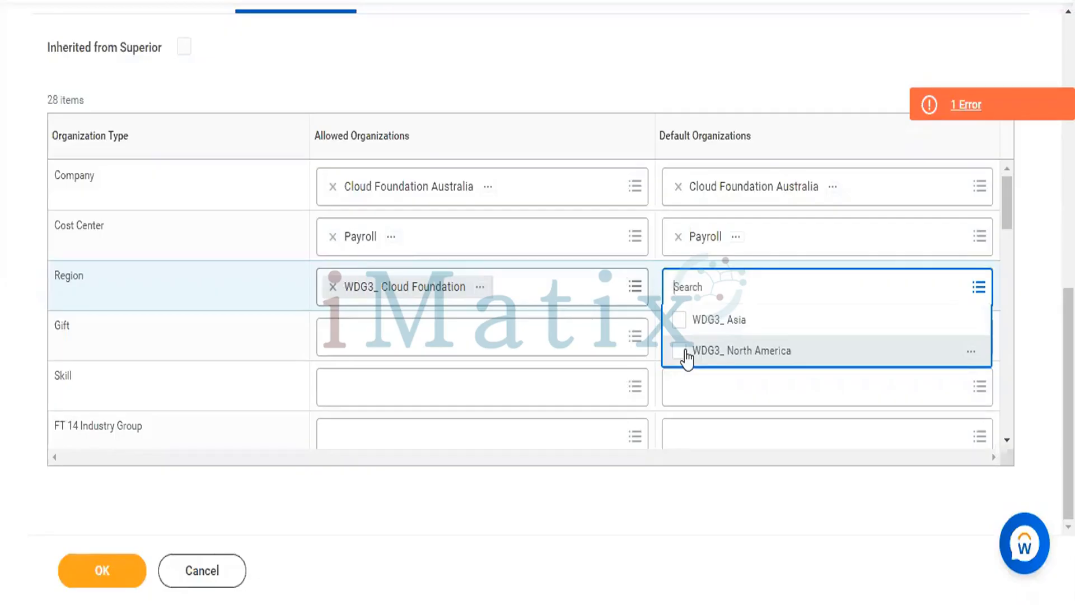
left_click(684, 351)
left_click(583, 56)
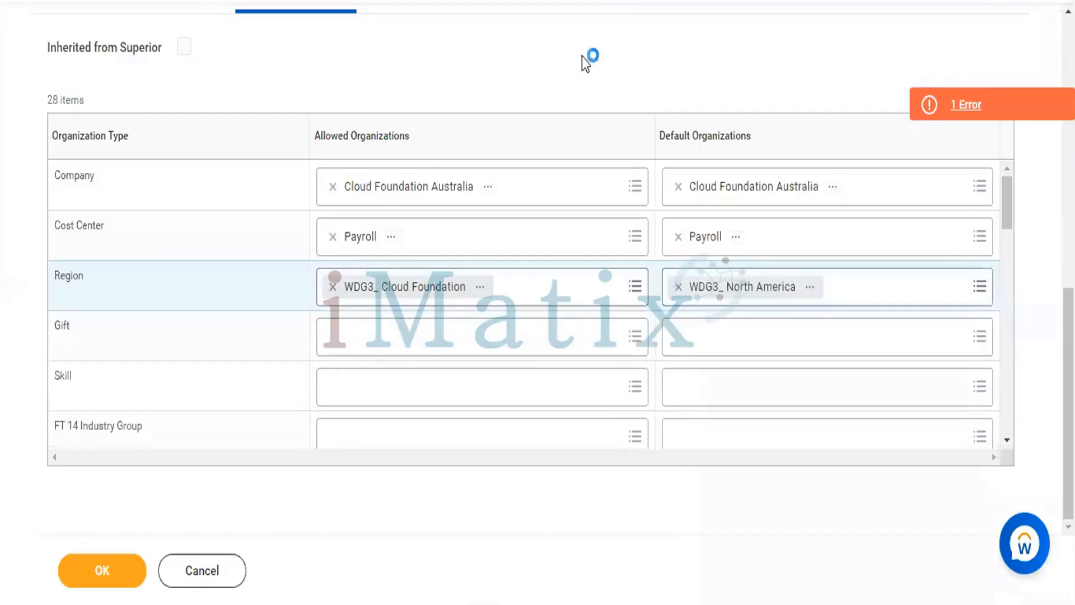
Add a government ID row to the organization's identifiers with country India and ID type Adhaar Card_UIDAI
scroll(583, 56, "up", 3)
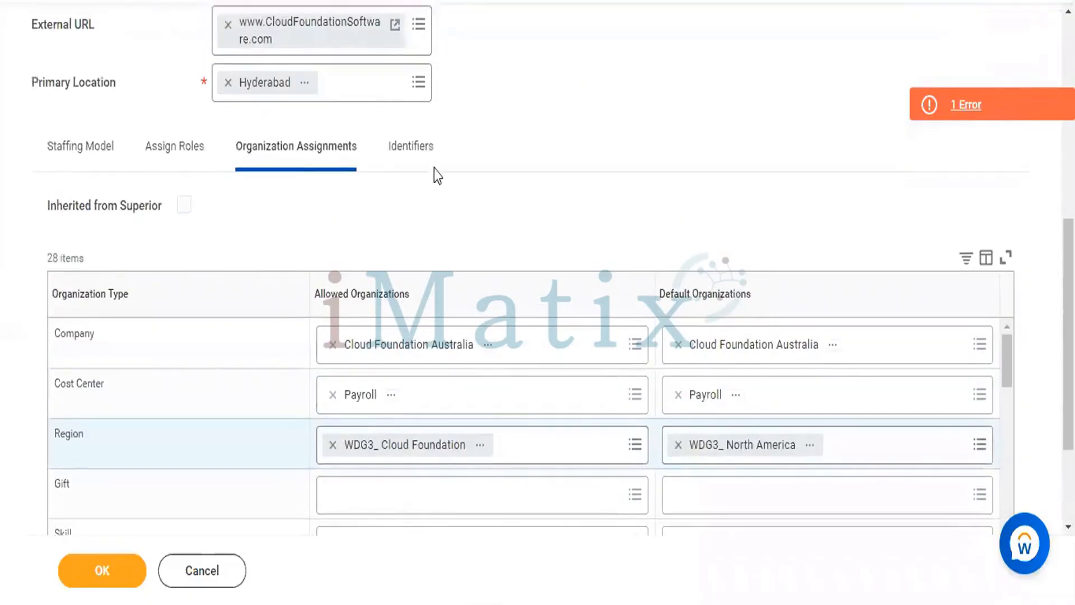
left_click(414, 152)
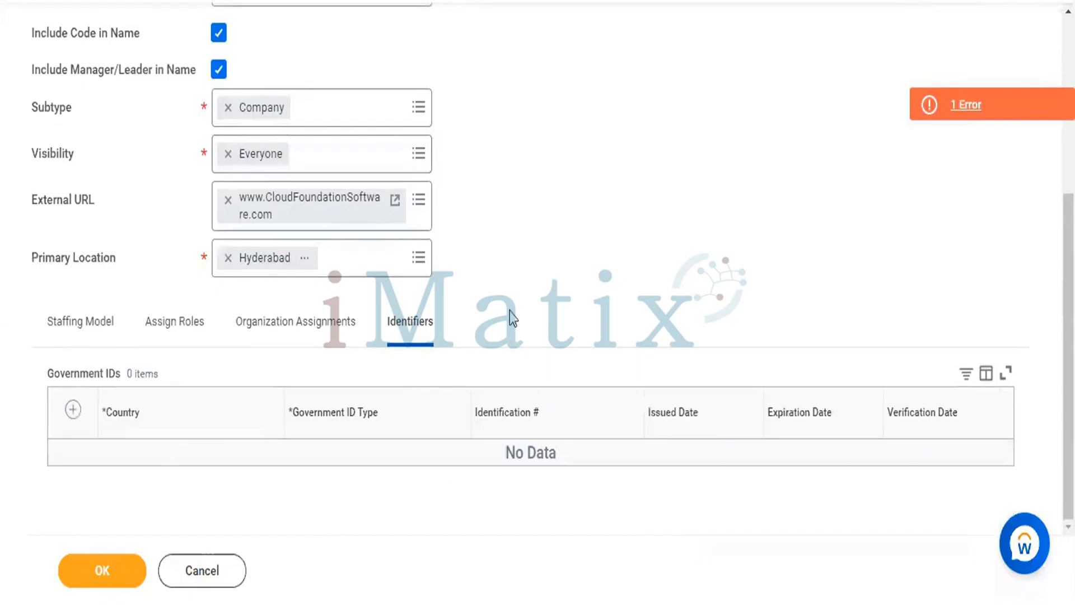
left_click(72, 410)
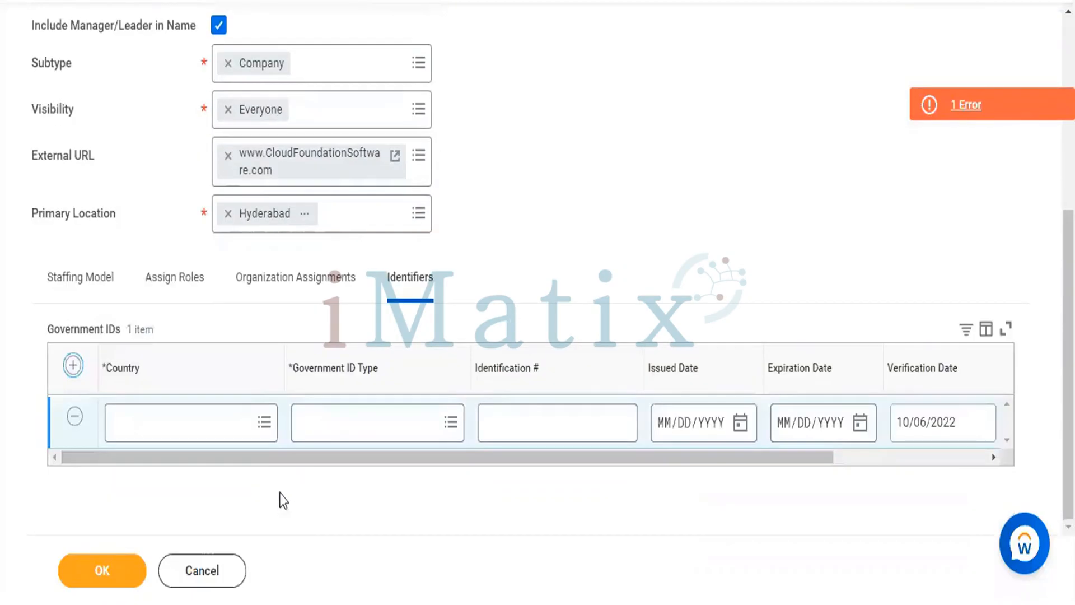
left_click(239, 414)
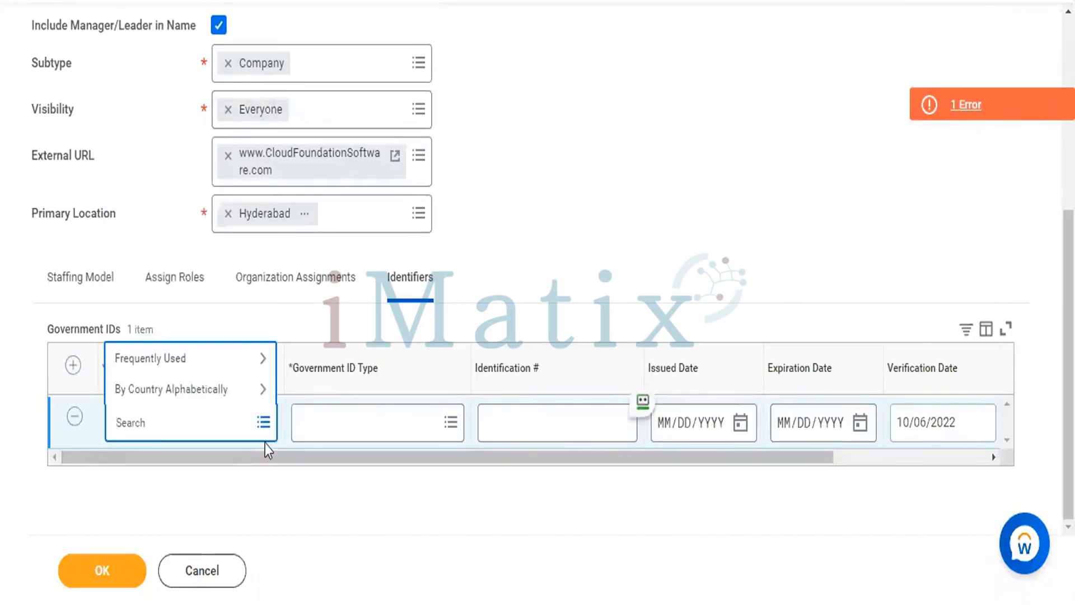
type("IND")
key("Return")
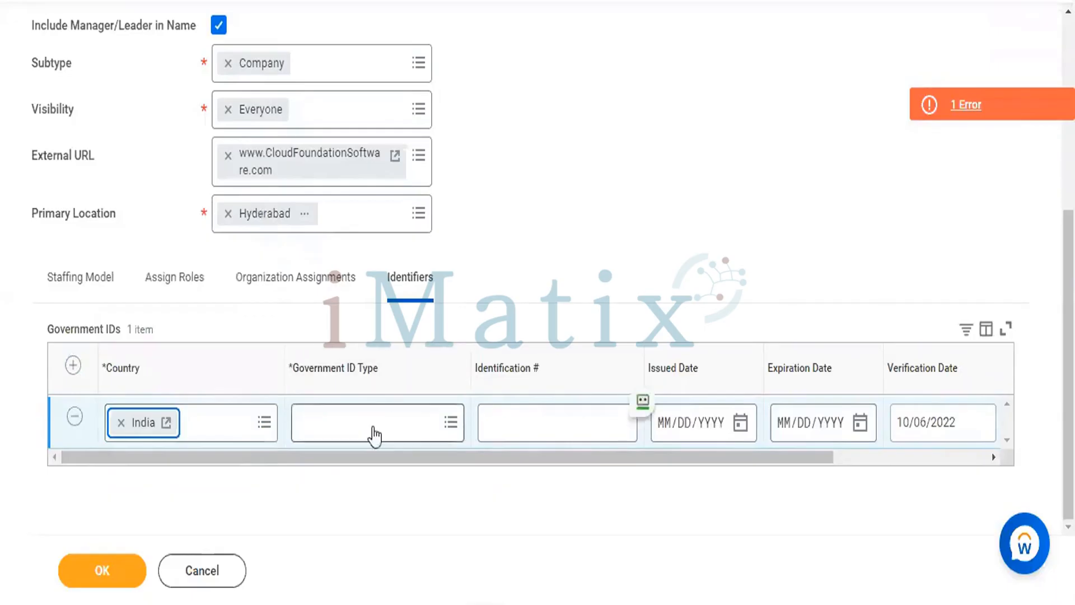
left_click(372, 427)
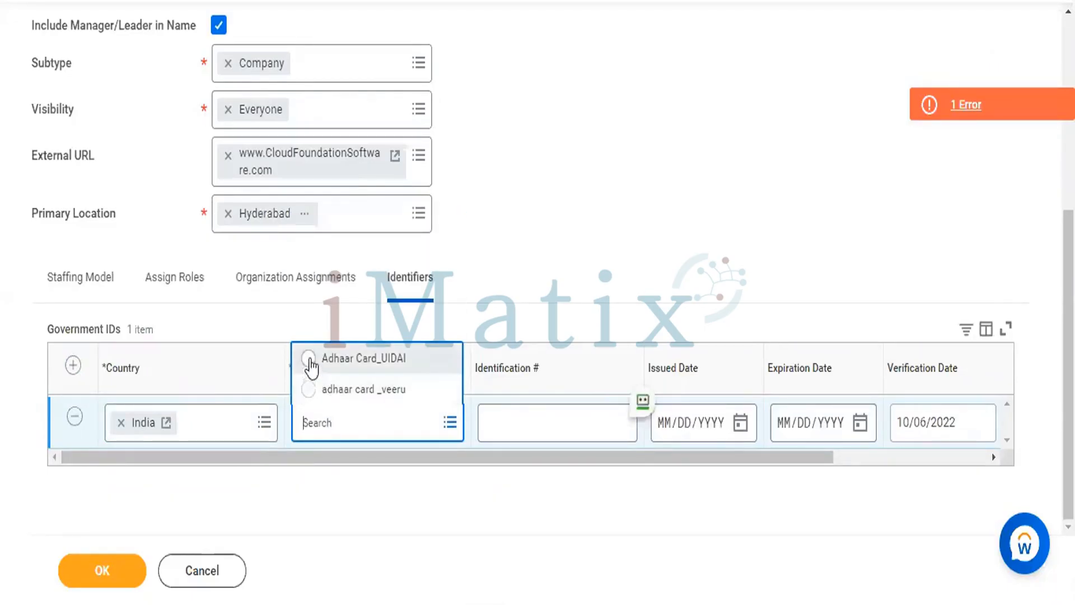
left_click(308, 360)
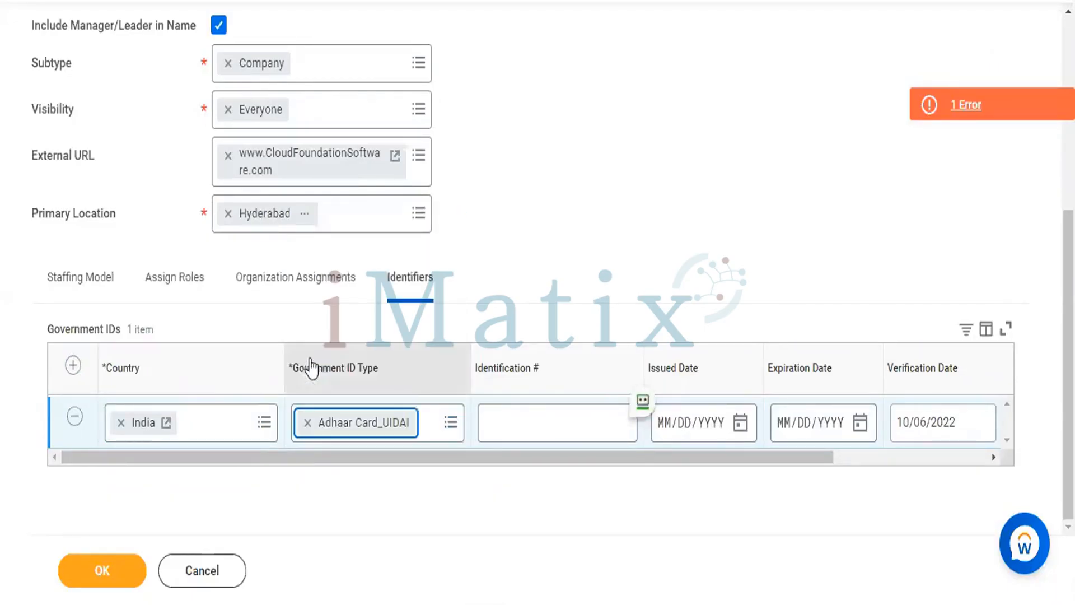
Enter the identification number for the Adhaar Card_UIDAI government ID
left_click(536, 432)
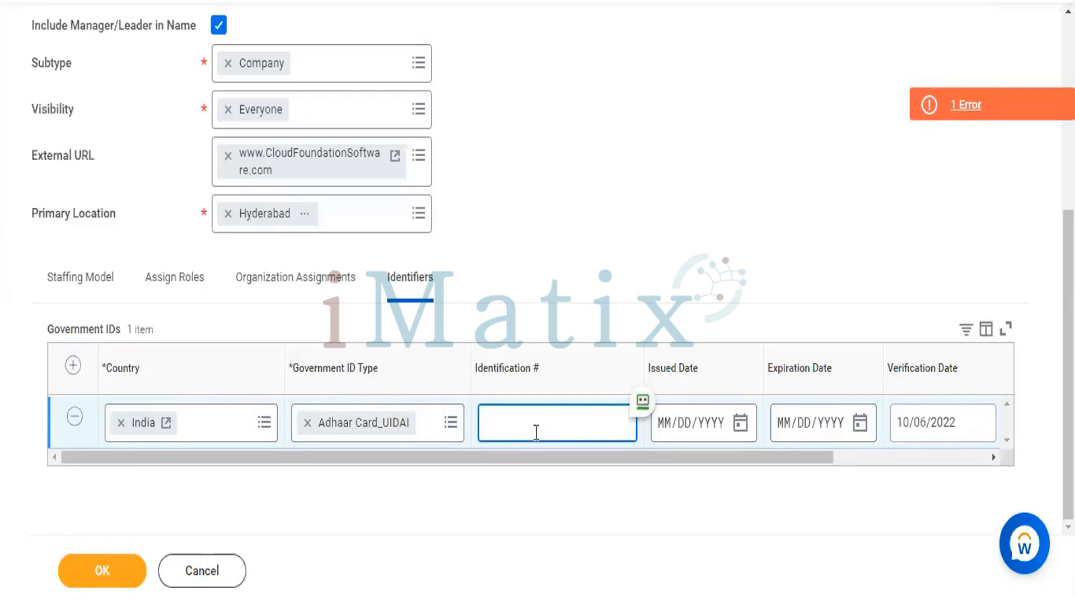
scroll(536, 432, "up", 5)
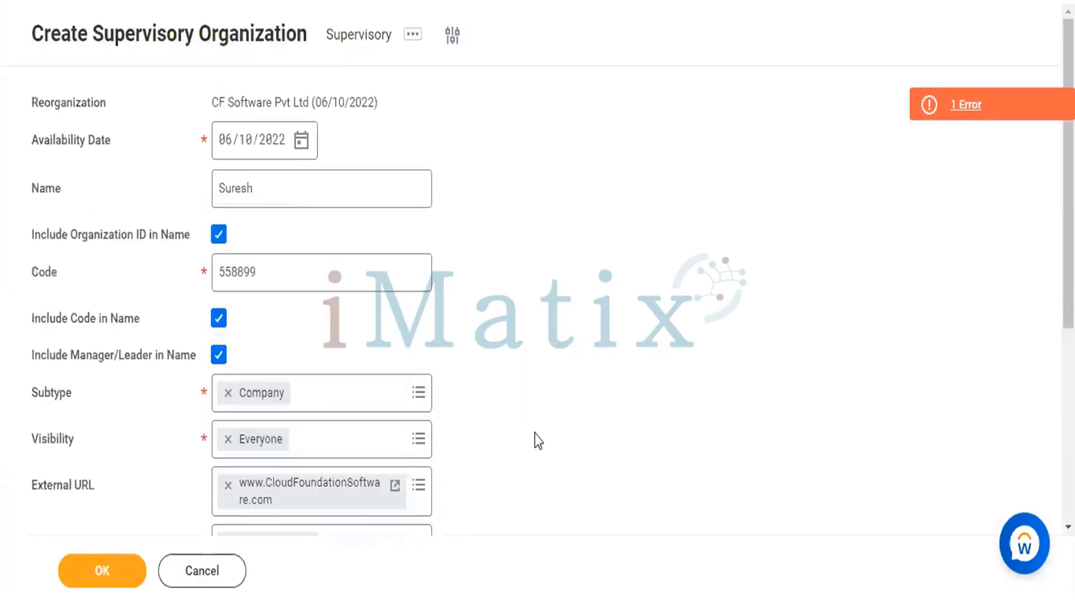
scroll(536, 433, "down", 5)
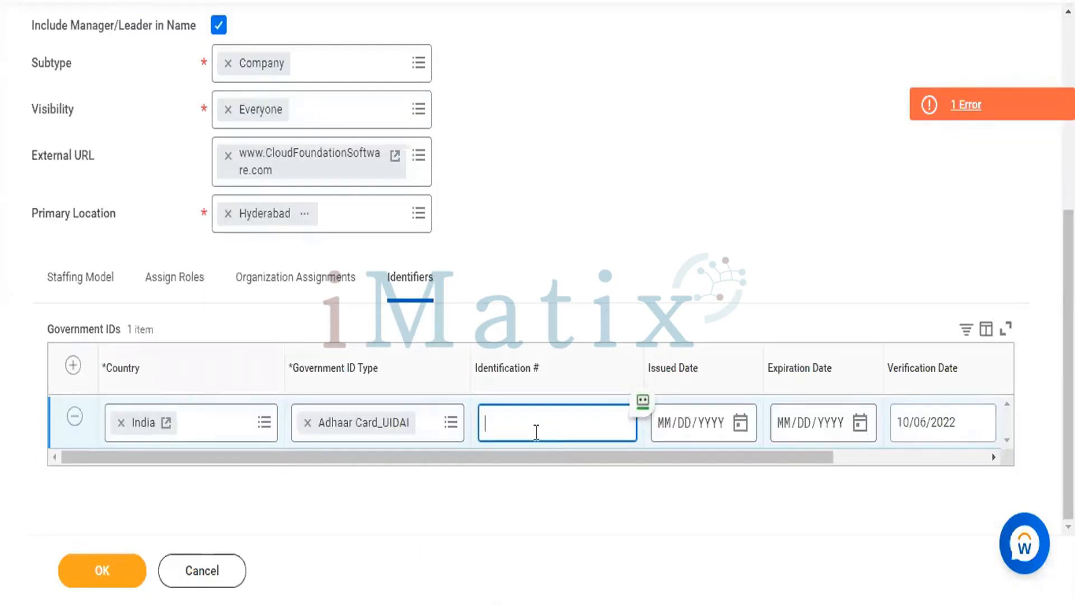
type("123456789101112")
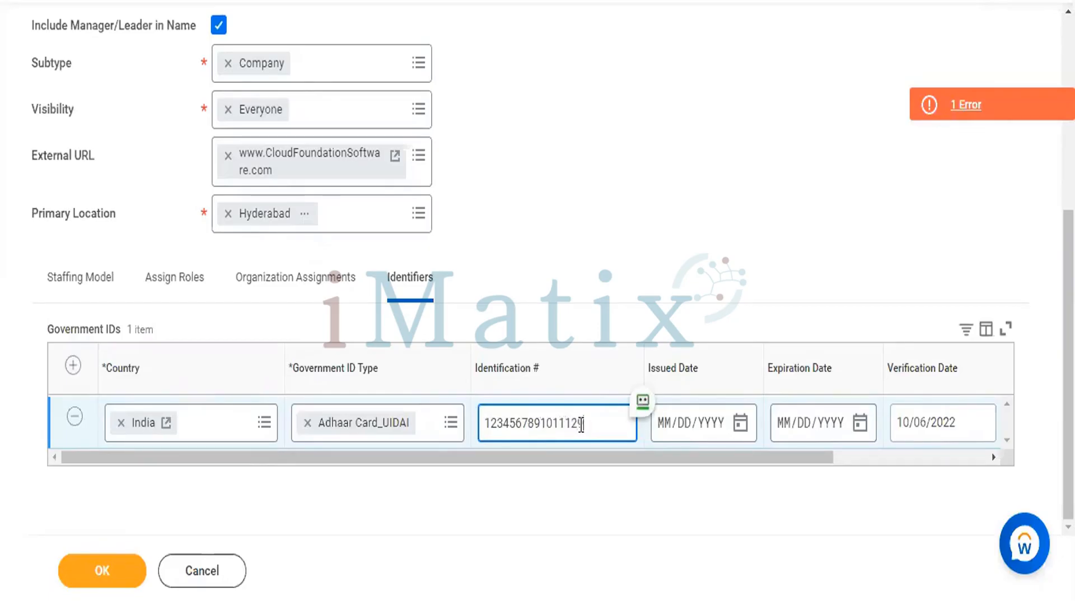
type("9")
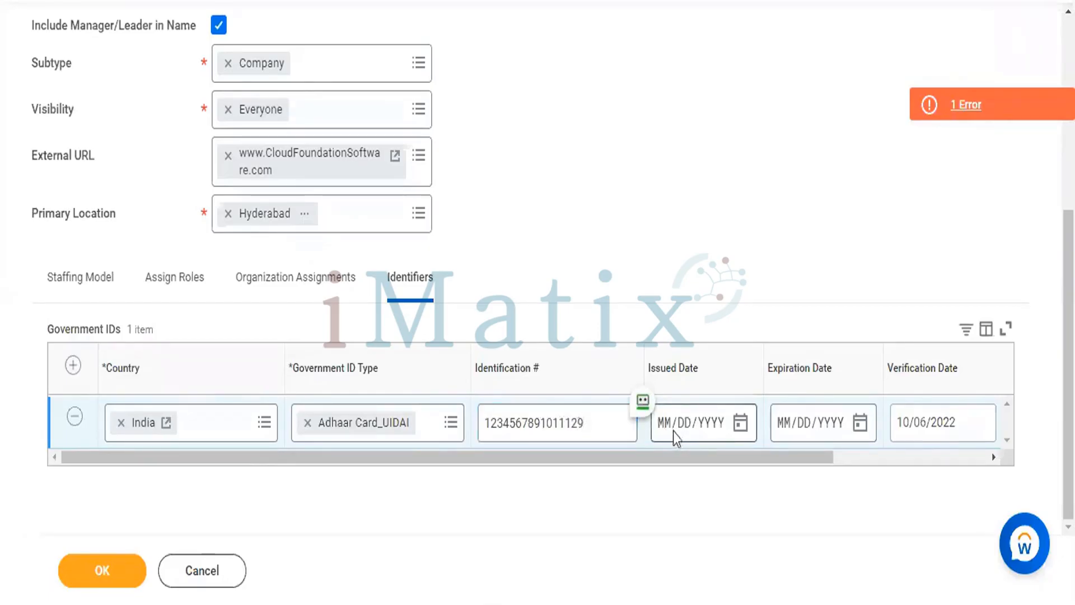
Set the government ID's issued date to 10/06/2022 and its expiration date to 10/06/2028
left_click(668, 435)
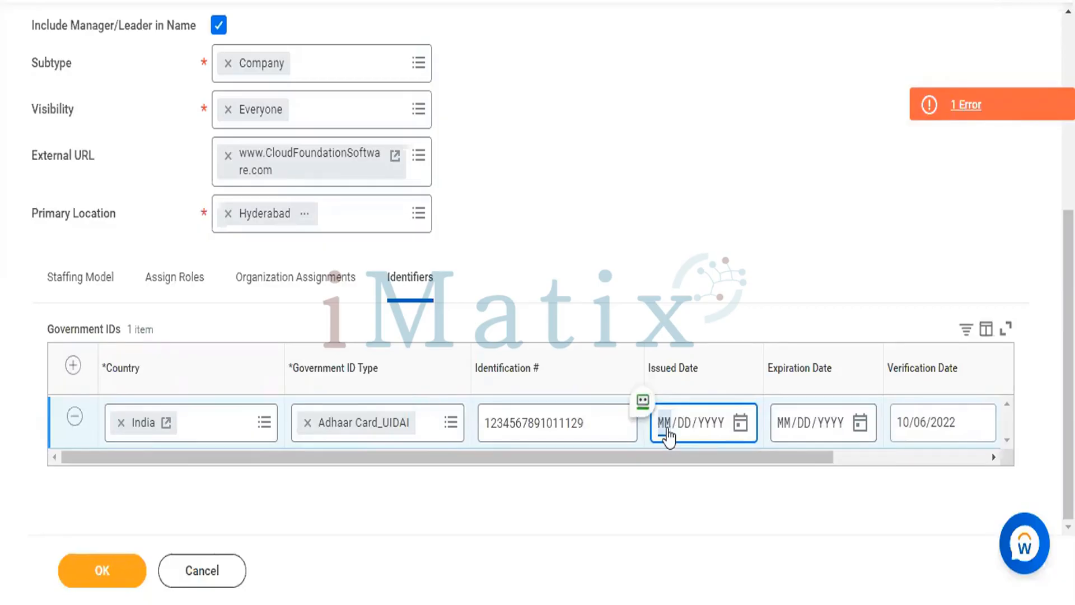
type("10/06/2022")
left_click(783, 433)
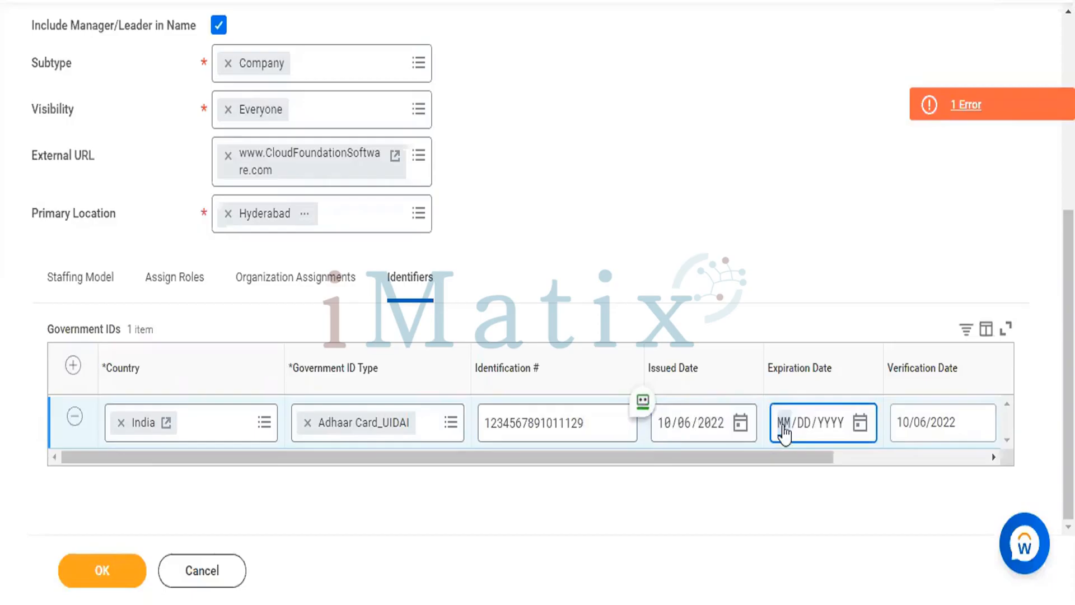
type("10/06/20")
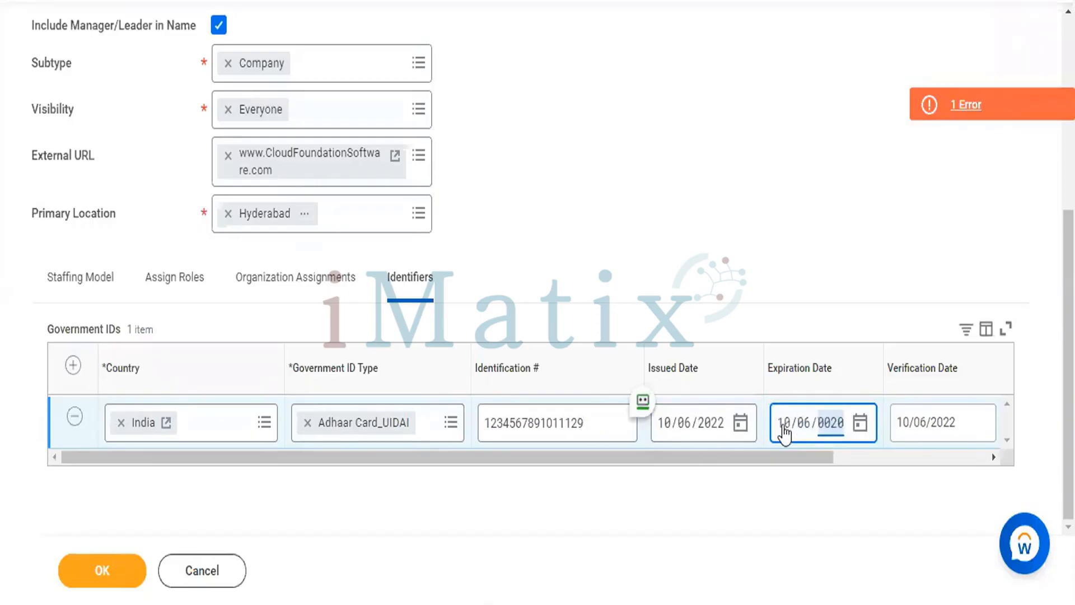
type("28")
left_click(780, 185)
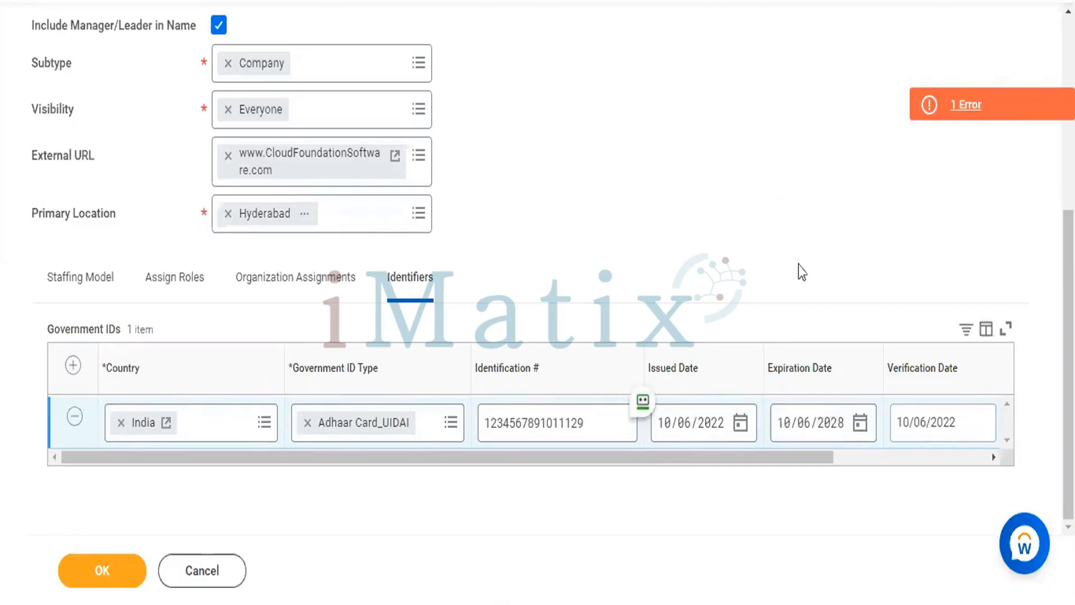
left_click(939, 458)
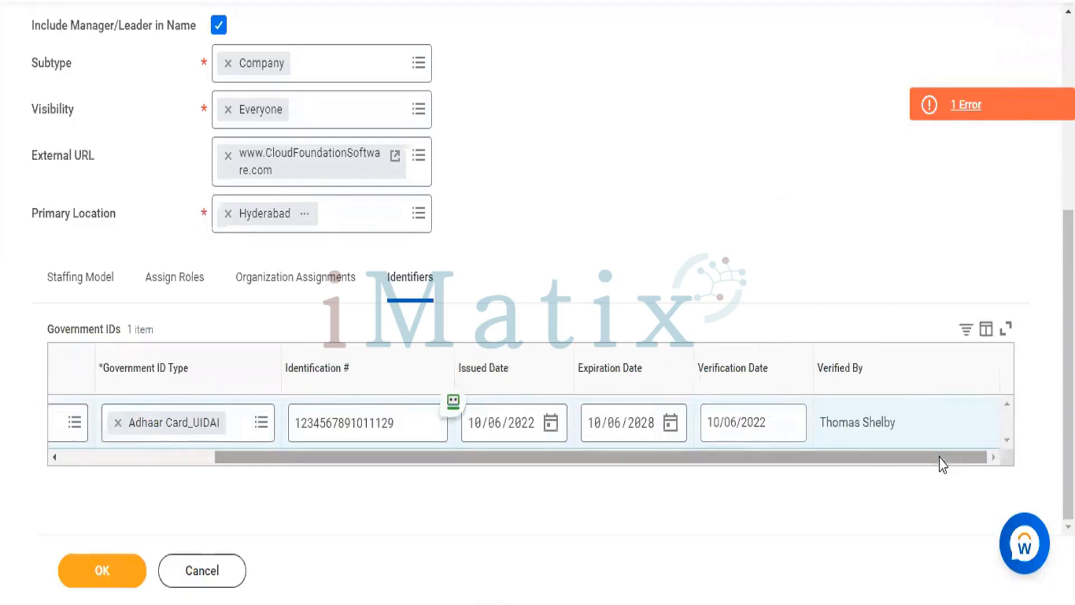
left_click_drag(939, 458, 593, 531)
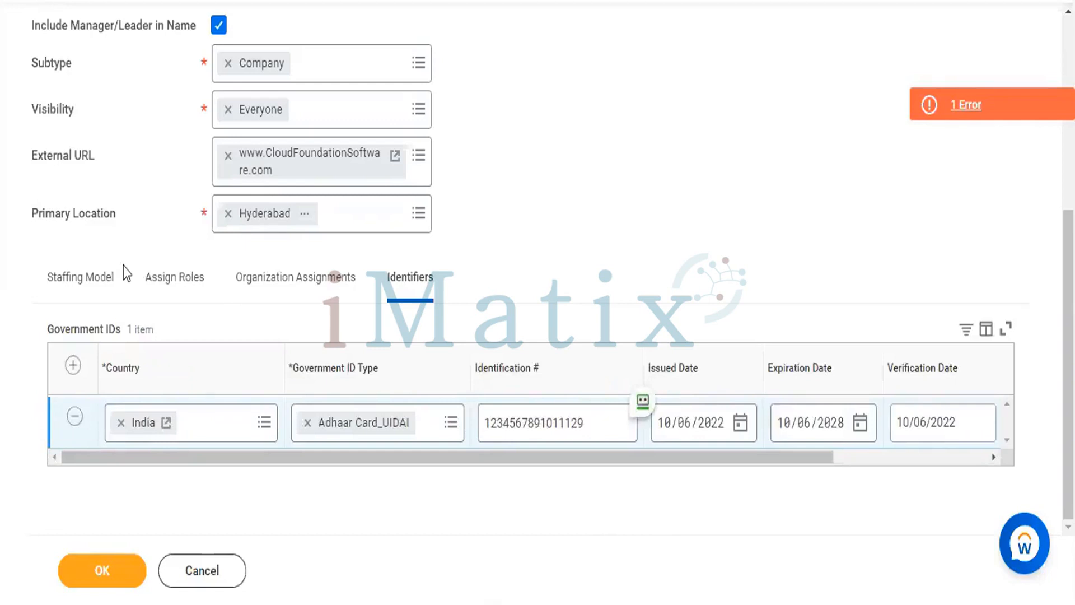
Choose Position Management Enabled as the staffing model and submit the new supervisory organization
left_click(56, 276)
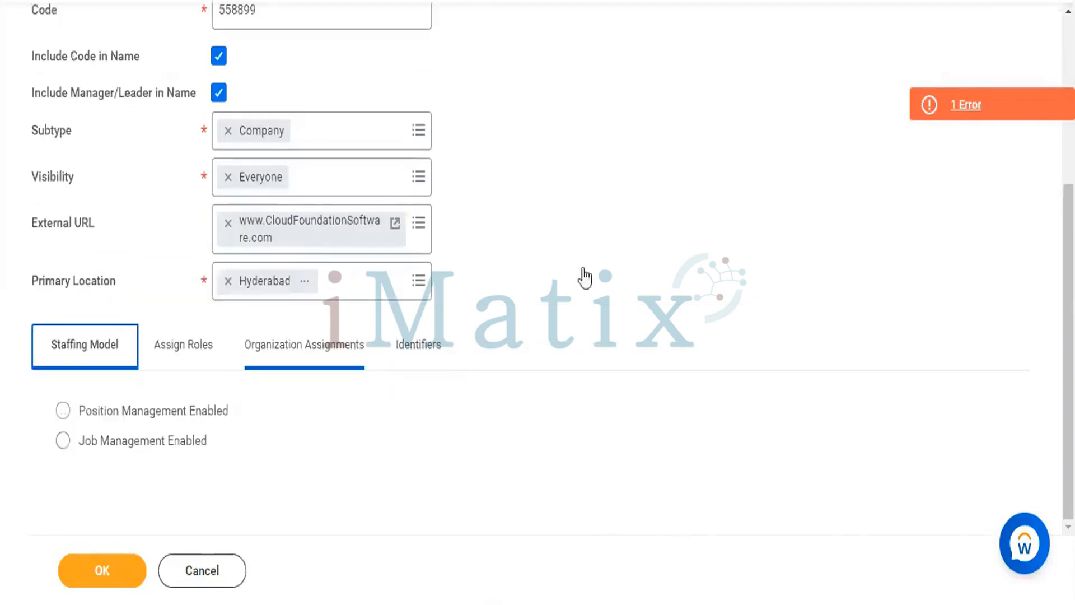
left_click(62, 411)
left_click(89, 569)
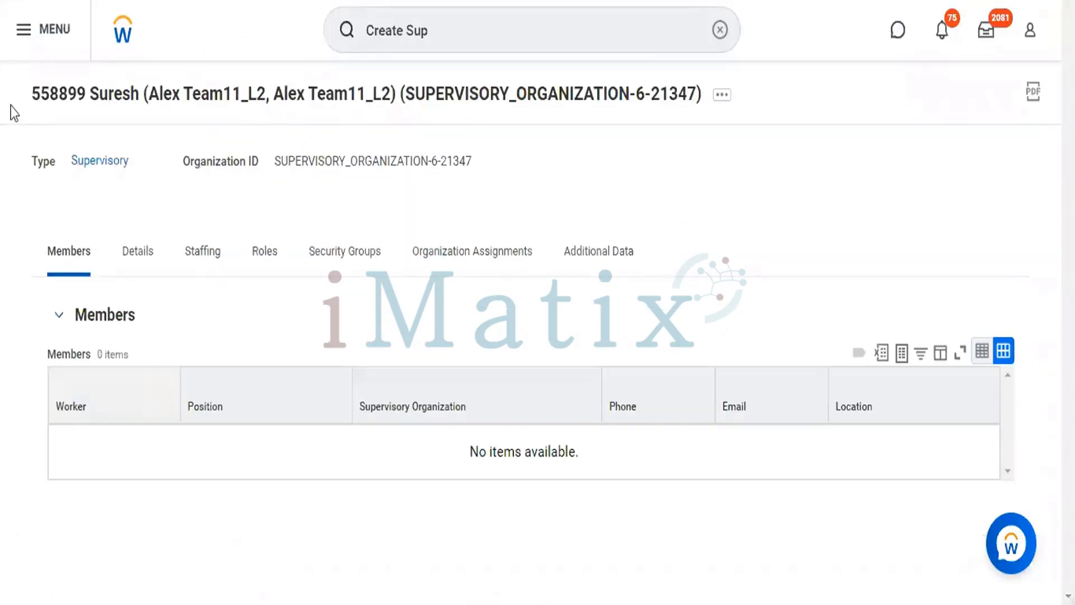
Return to the home page, search for code 558899 and open the matching supervisory organization
left_click_drag(29, 83, 508, 442)
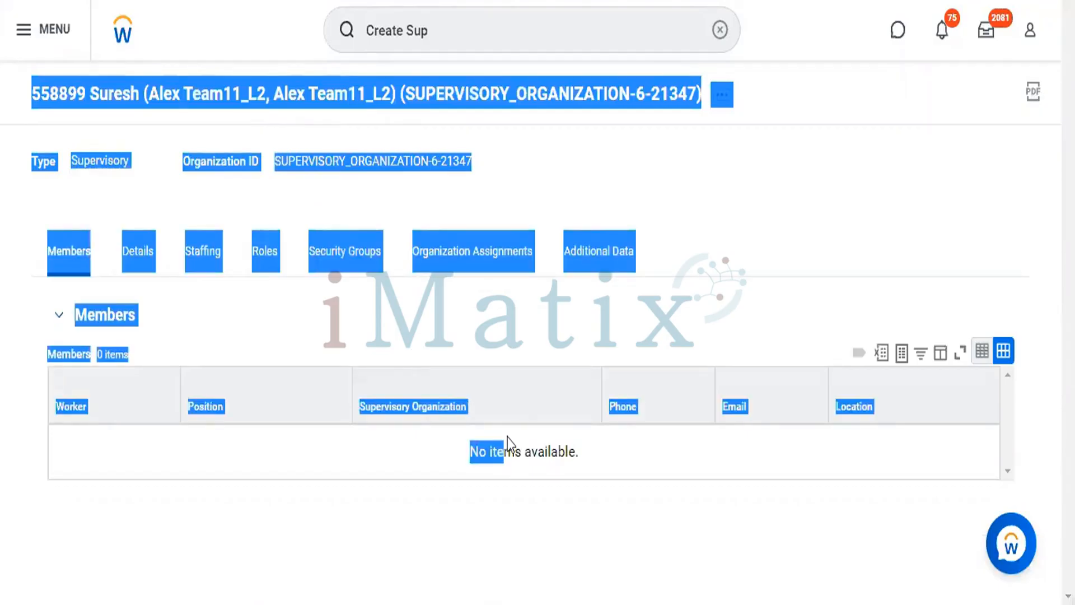
left_click(719, 29)
left_click(727, 42)
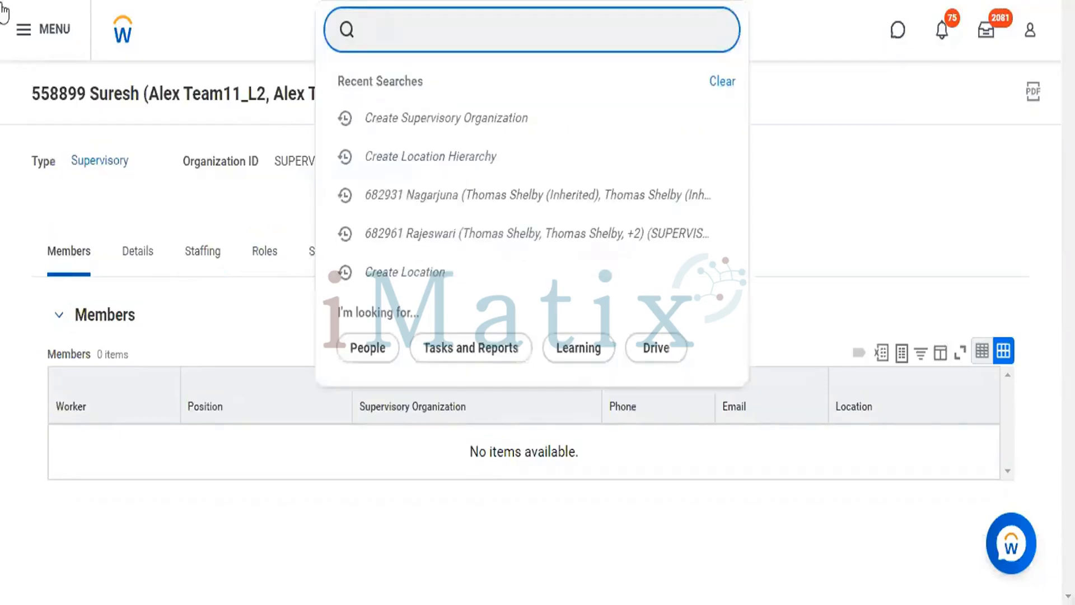
left_click(126, 48)
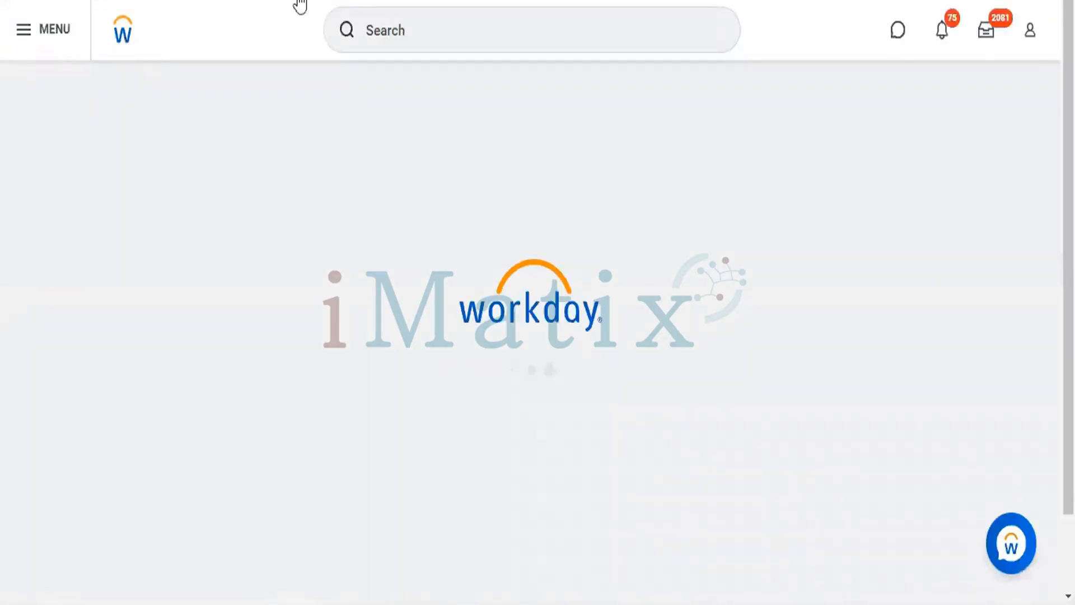
left_click(385, 16)
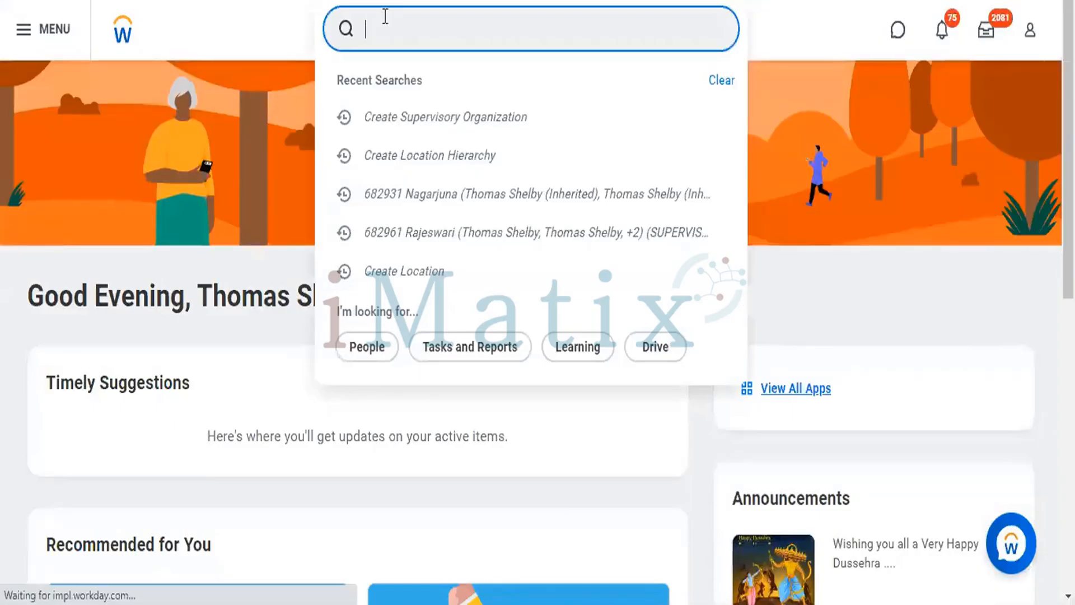
type("55889")
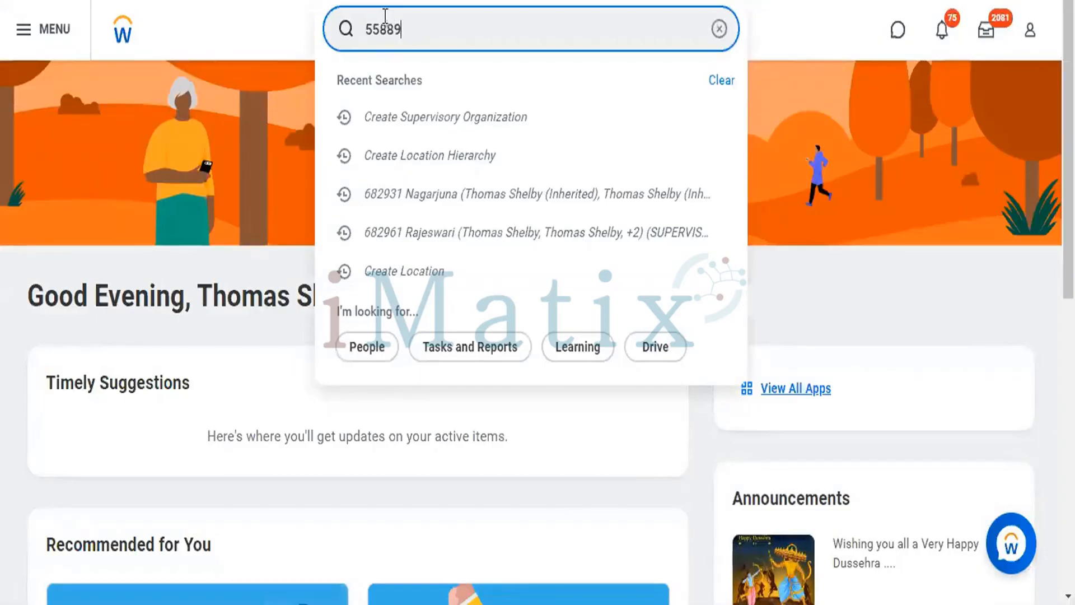
type("9")
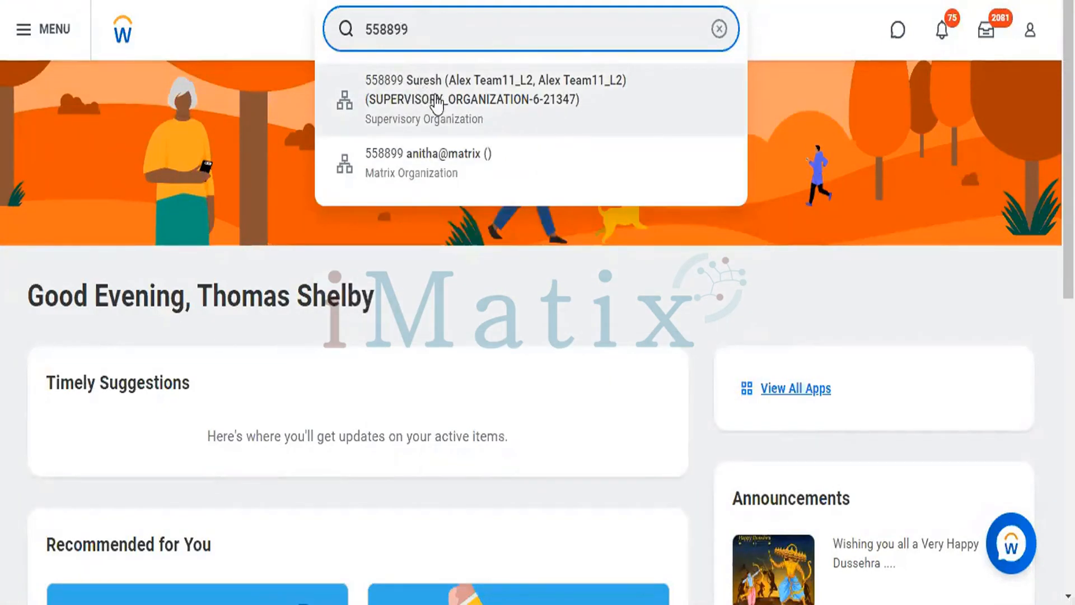
left_click(436, 104)
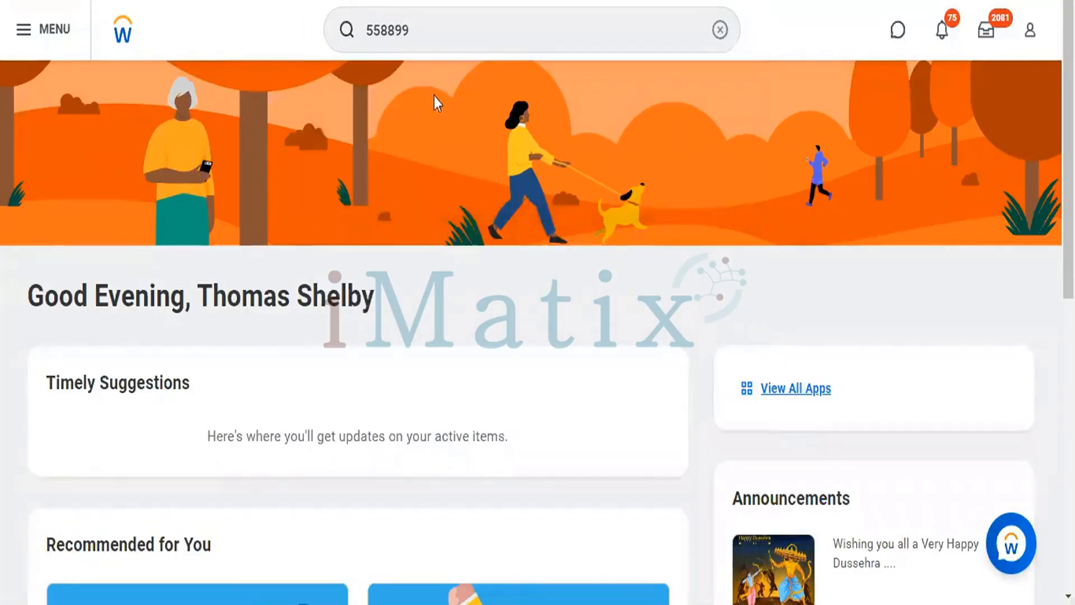